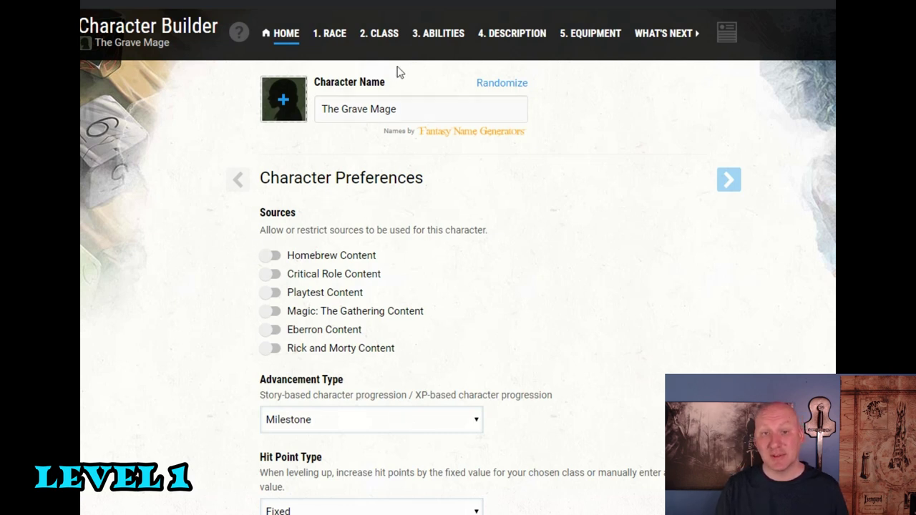
# Open the race choices and pick Kobold for the character.
pyautogui.click(338, 39)
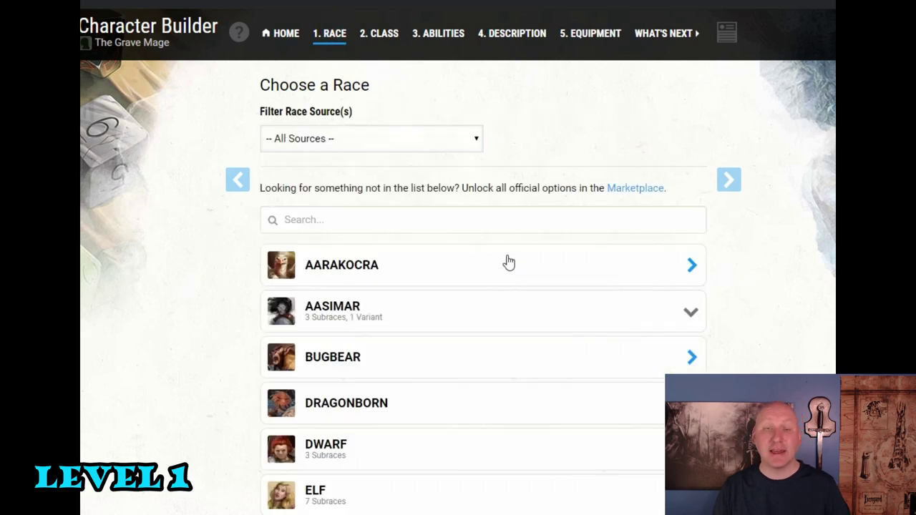
pyautogui.scroll(-10, 505, 265)
pyautogui.scroll(-3, 499, 266)
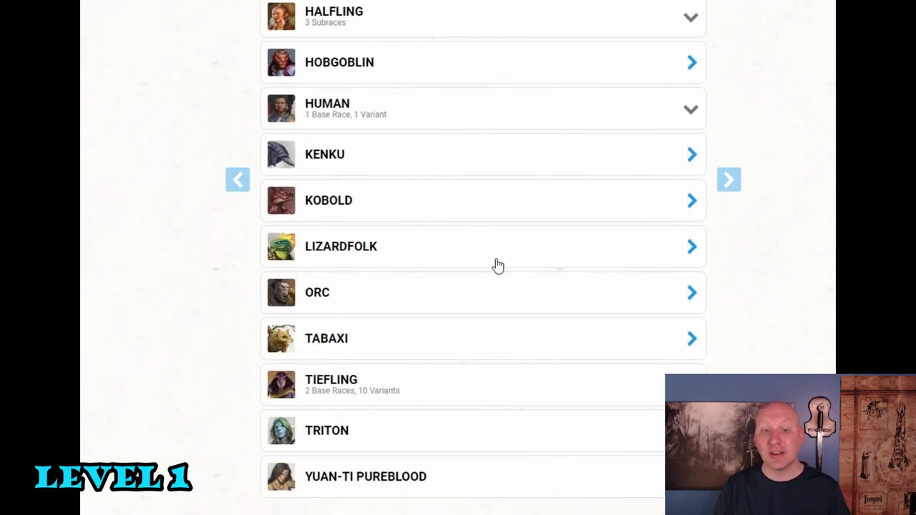
pyautogui.click(505, 216)
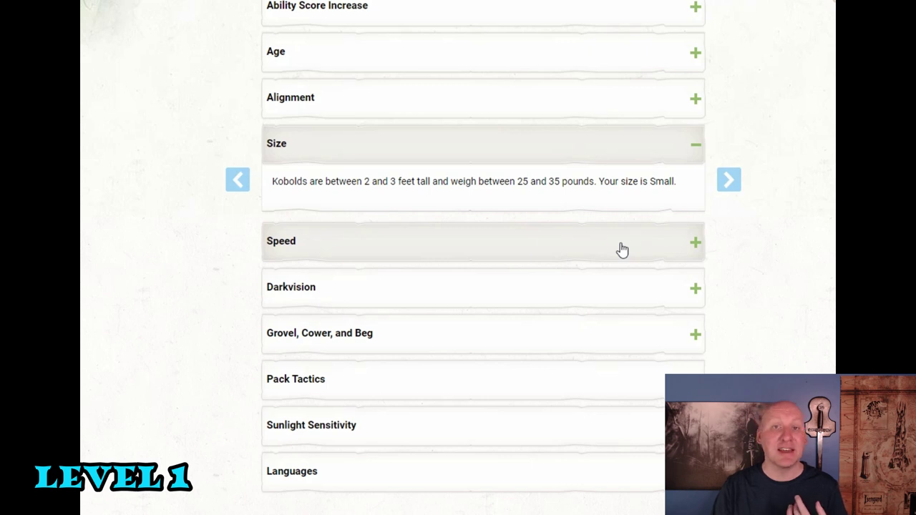
# Read the kobold's Speed, Darkvision, Sunlight Sensitivity, Pack Tactics, and Grovel, Cower, and Beg trait descriptions.
pyautogui.click(622, 249)
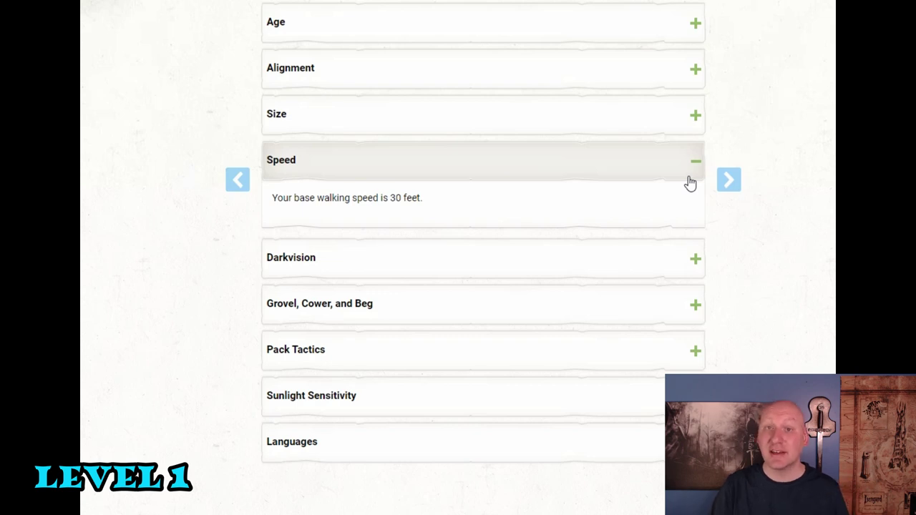
pyautogui.click(695, 259)
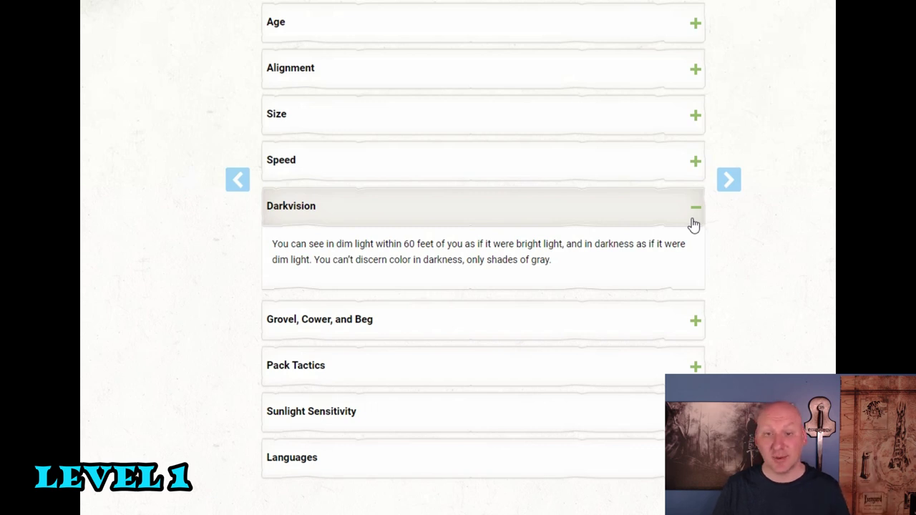
pyautogui.click(687, 411)
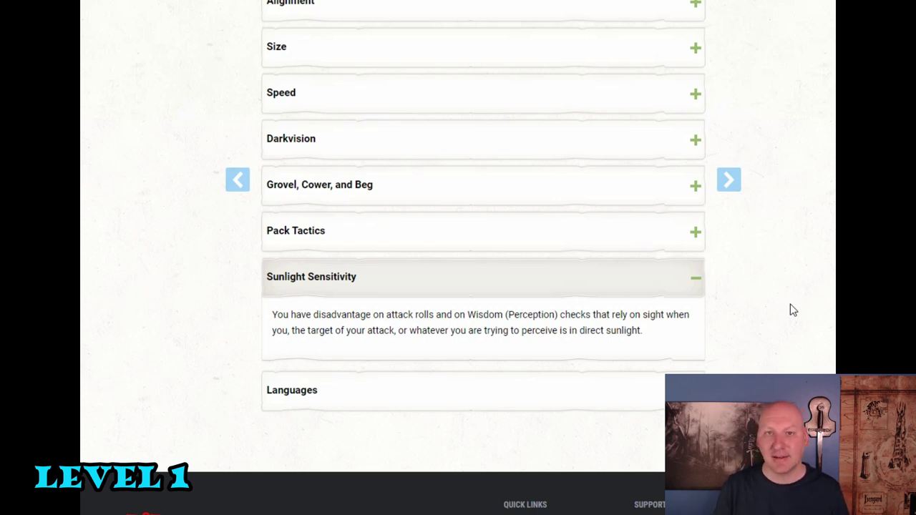
pyautogui.click(696, 231)
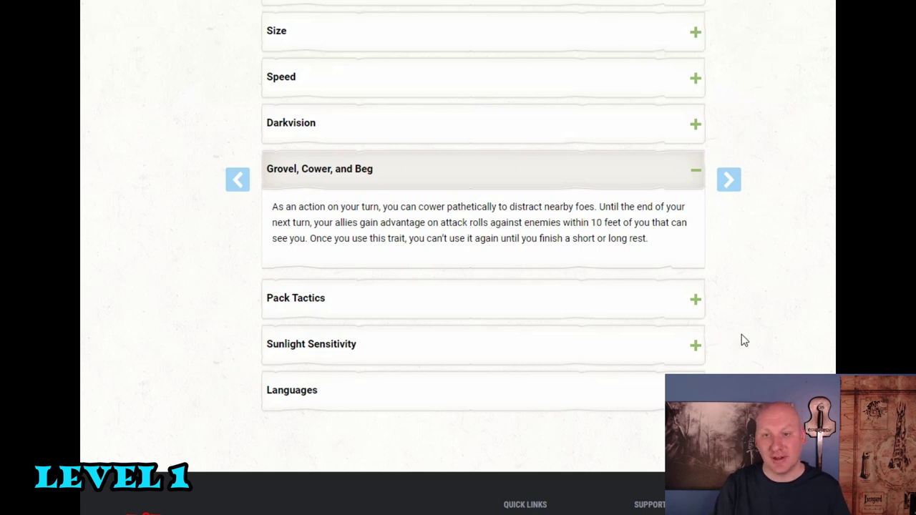
pyautogui.scroll(6, 716, 322)
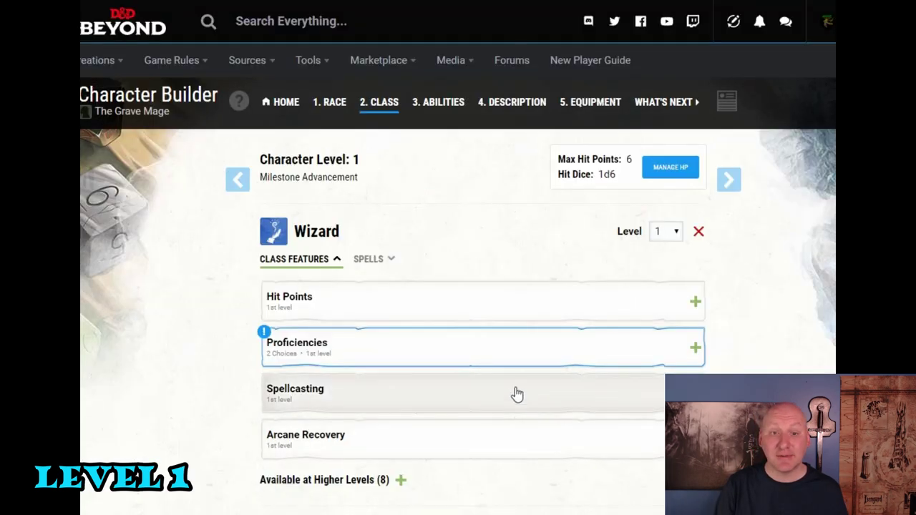
# Choose Arcana and Investigation as the wizard's two skill proficiencies.
pyautogui.click(410, 170)
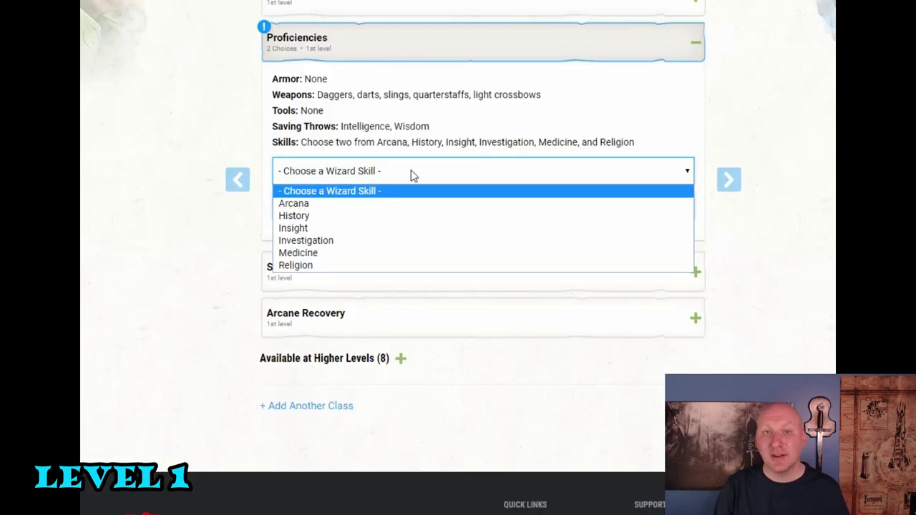
pyautogui.click(410, 206)
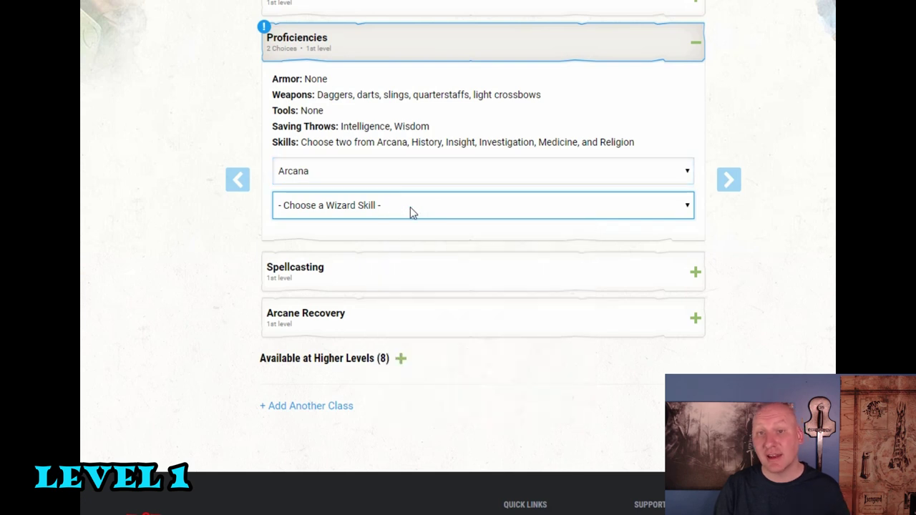
pyautogui.click(410, 208)
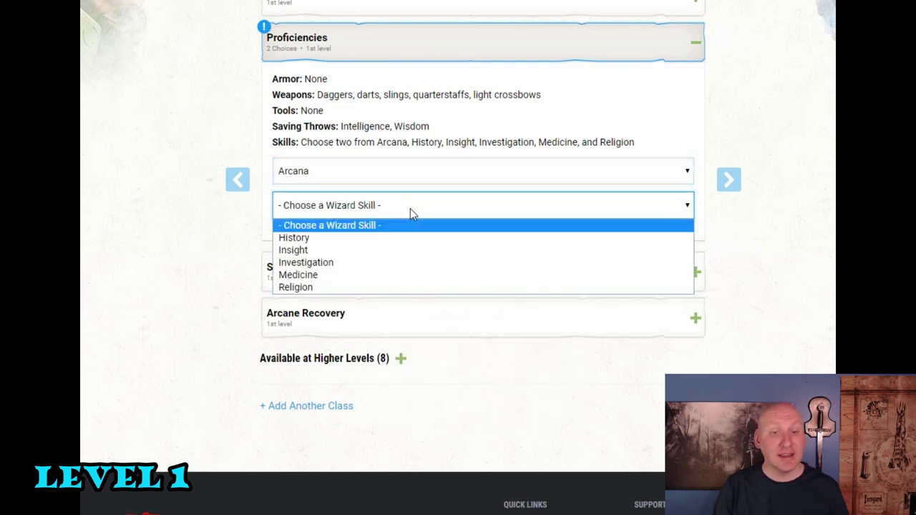
pyautogui.click(409, 263)
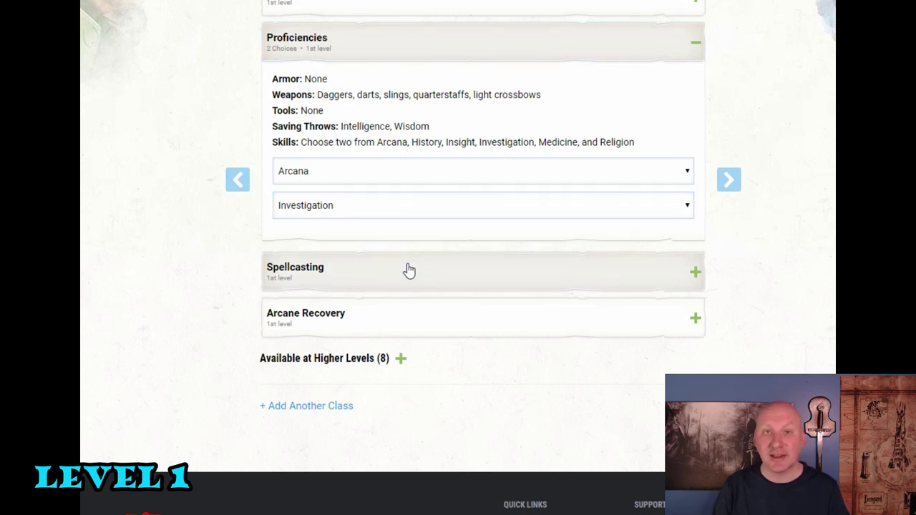
# Go to the ability scores and choose Point Buy as the generation method.
pyautogui.click(727, 179)
pyautogui.scroll(-2, 523, 219)
pyautogui.click(455, 53)
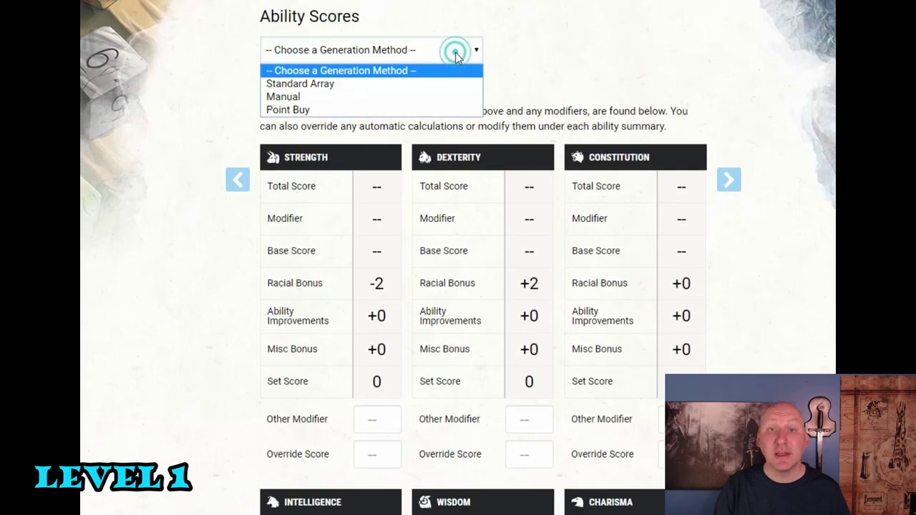
pyautogui.click(440, 110)
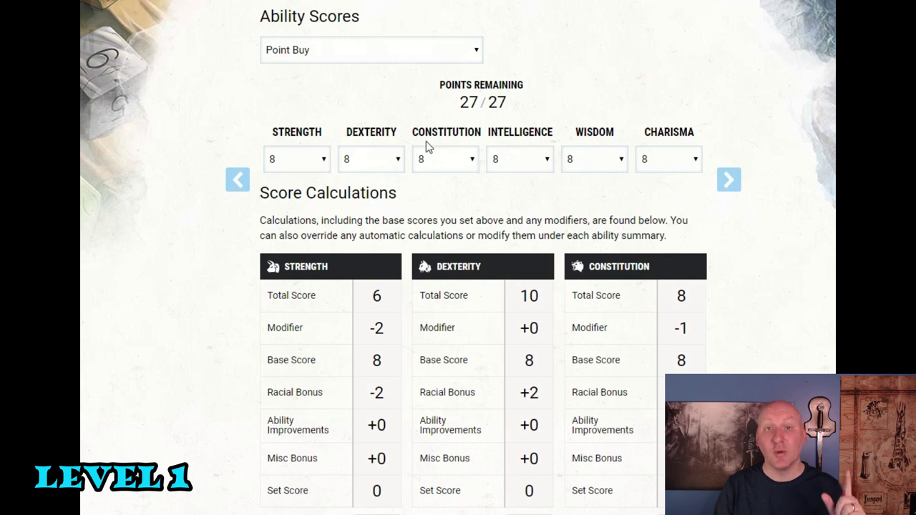
# Set the base scores to Dexterity 14, Constitution 15, Intelligence 14 and Wisdom 12.
pyautogui.click(394, 164)
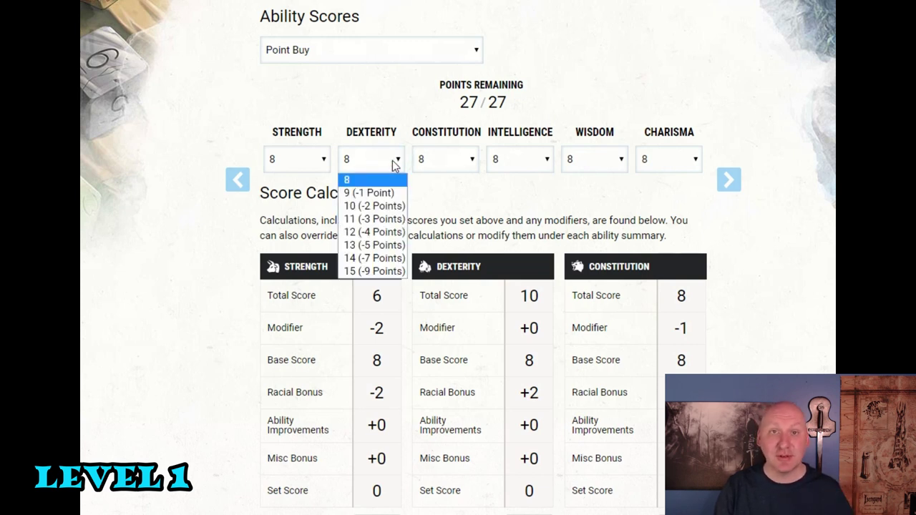
pyautogui.click(379, 256)
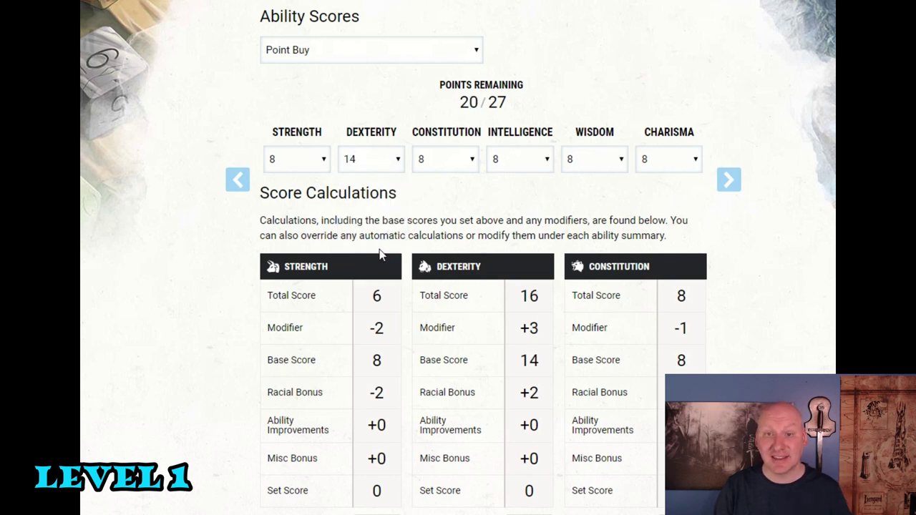
pyautogui.click(465, 164)
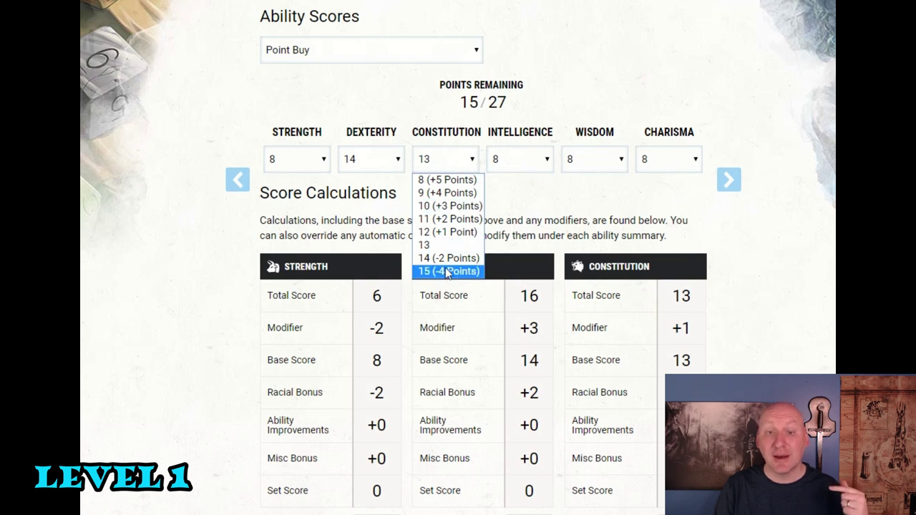
pyautogui.click(448, 271)
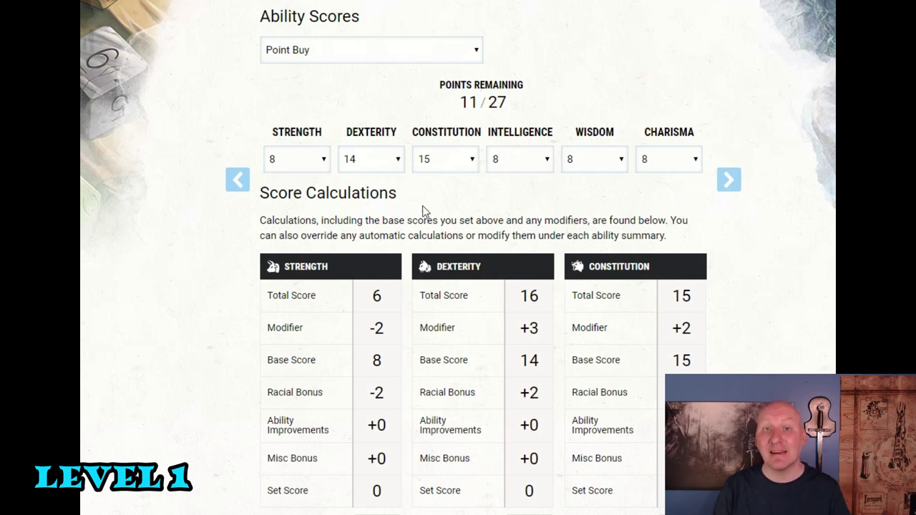
pyautogui.click(523, 170)
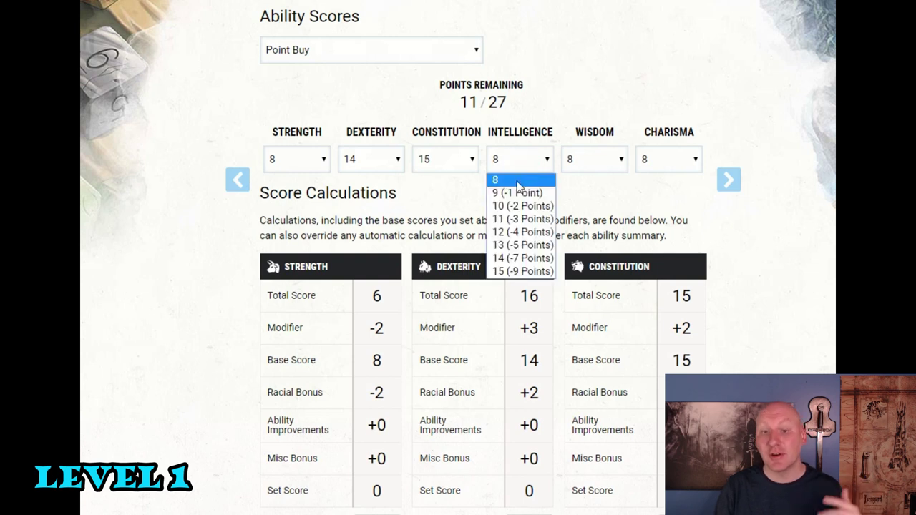
pyautogui.click(508, 258)
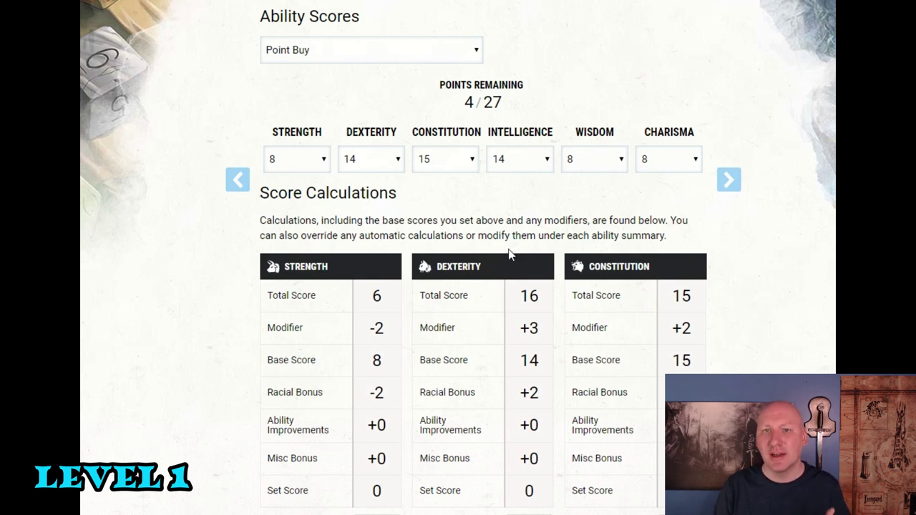
pyautogui.click(585, 167)
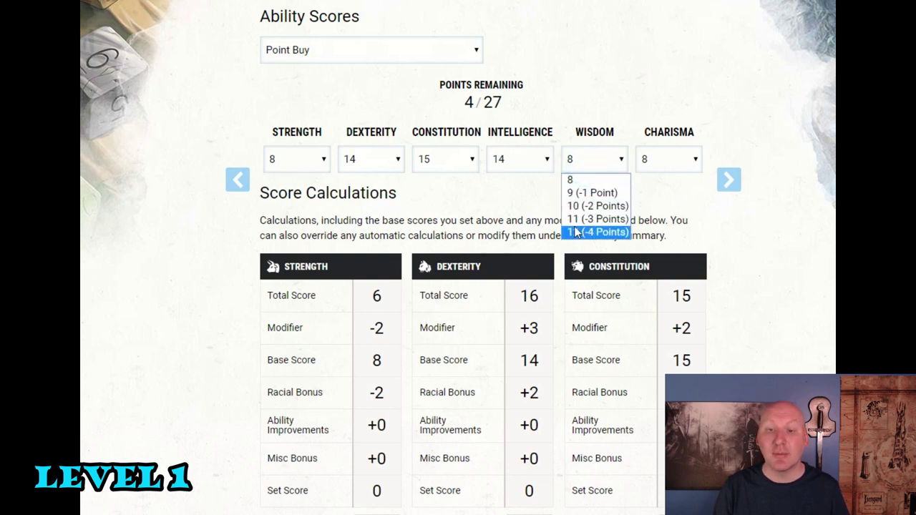
pyautogui.click(578, 229)
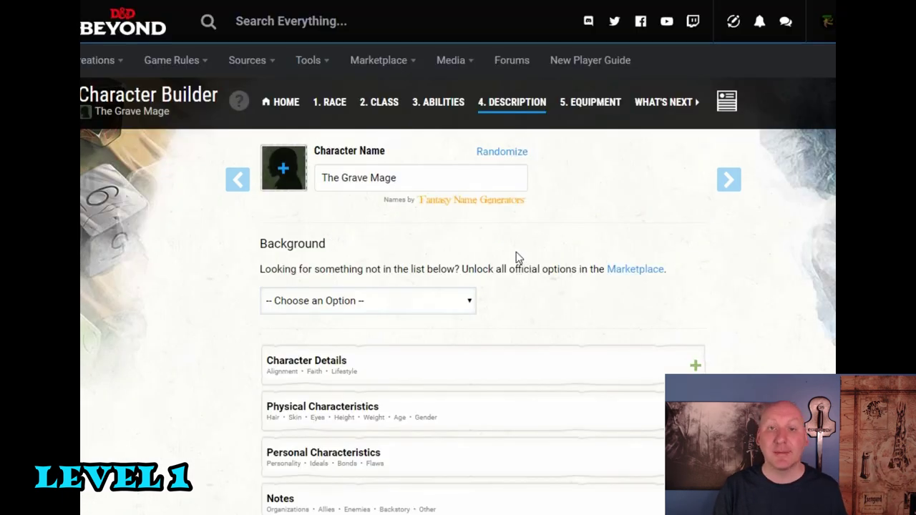
# Choose Urchin as the character's background in the description section.
pyautogui.scroll(-3, 518, 260)
pyautogui.click(444, 126)
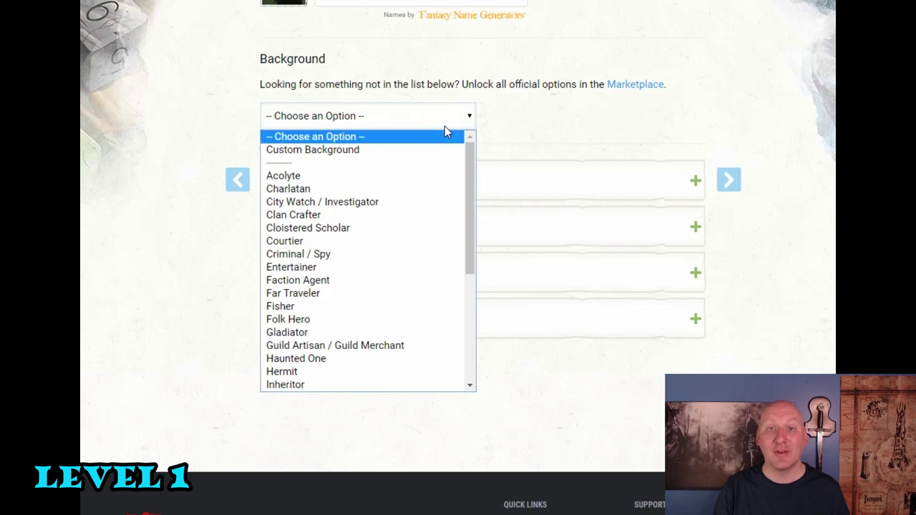
pyautogui.scroll(-3, 367, 280)
pyautogui.scroll(-2, 364, 293)
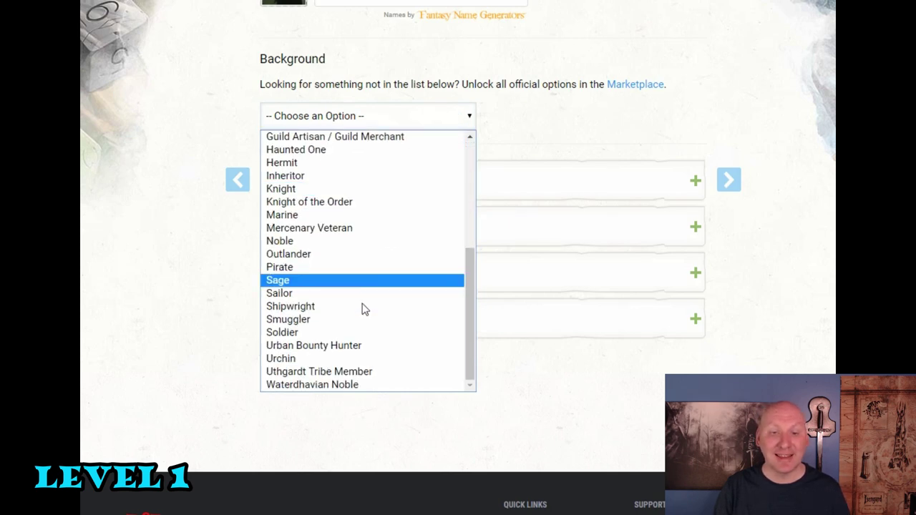
pyautogui.click(362, 359)
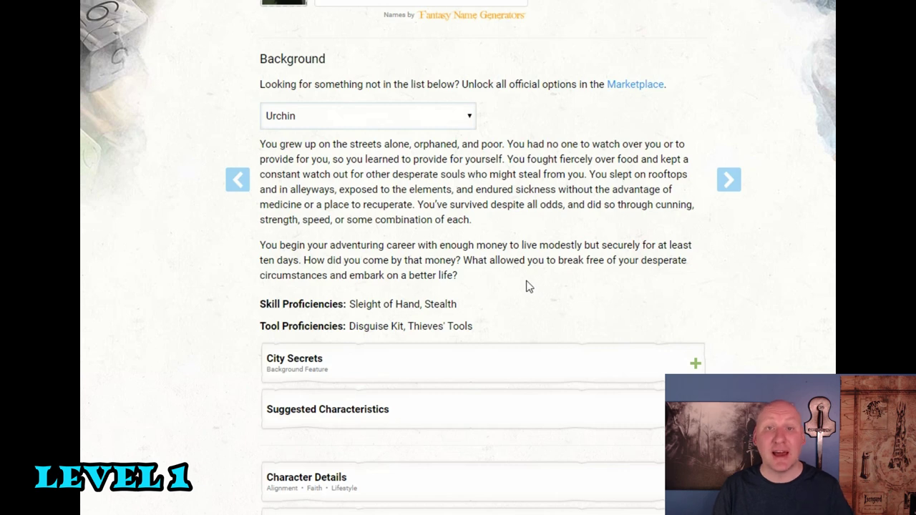
# Go to the starting equipment and choose a dagger, a component pouch and an explorer's pack for the wizard.
pyautogui.scroll(3, 527, 286)
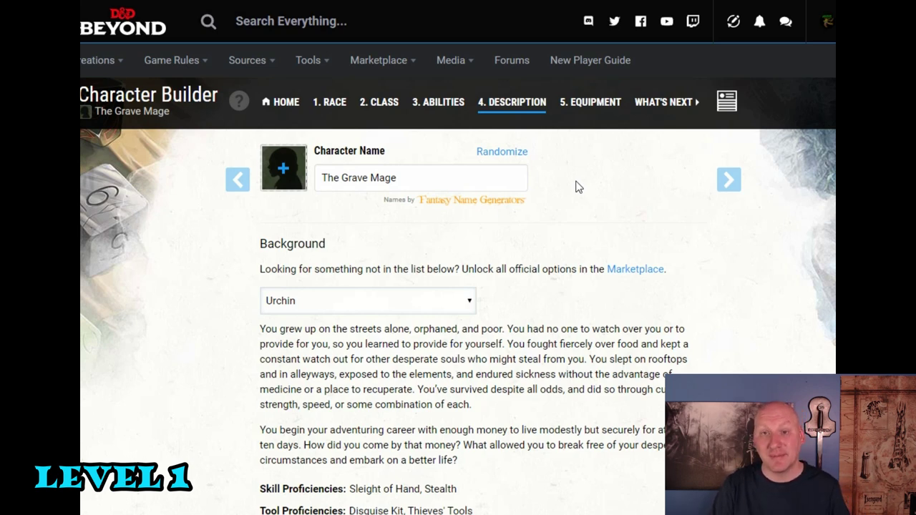
pyautogui.click(590, 102)
pyautogui.click(459, 319)
pyautogui.scroll(-4, 526, 304)
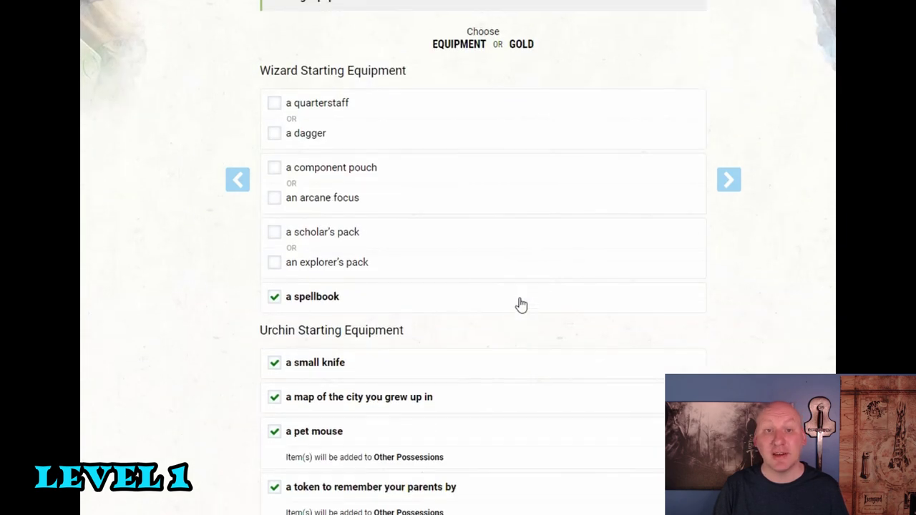
pyautogui.click(276, 136)
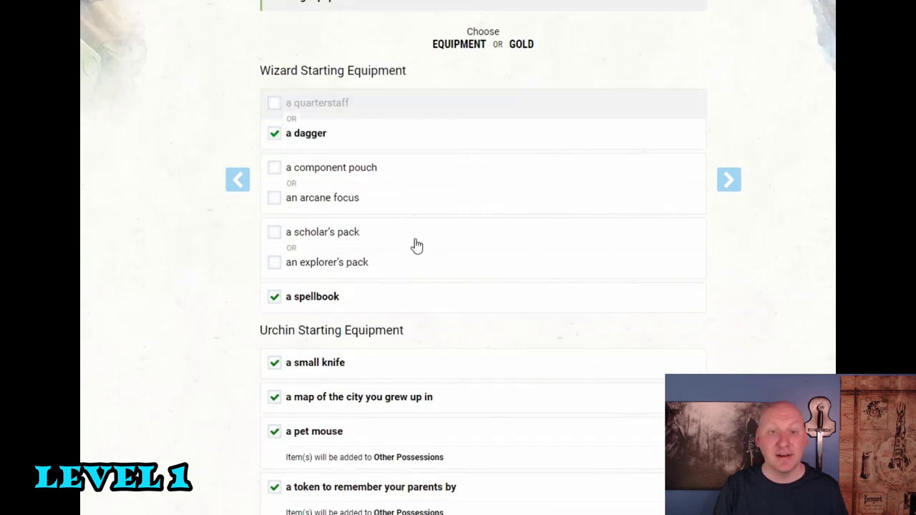
pyautogui.click(273, 175)
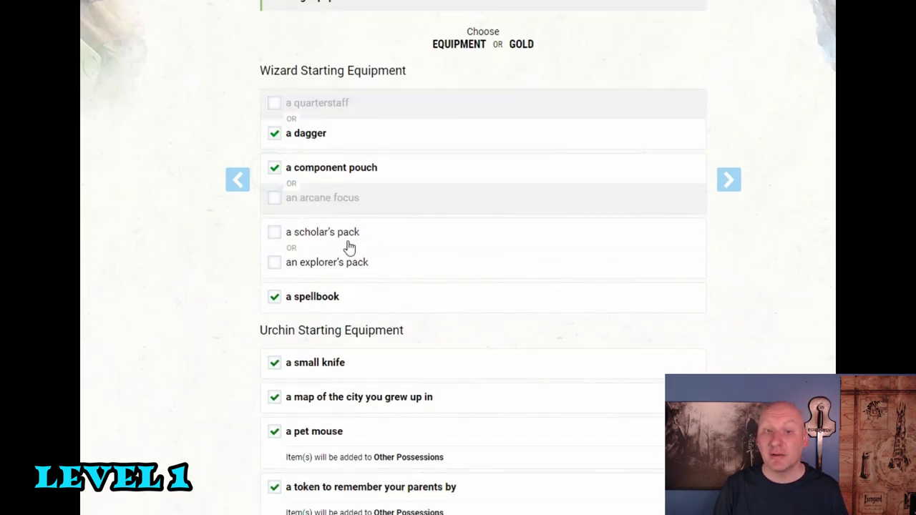
pyautogui.click(273, 264)
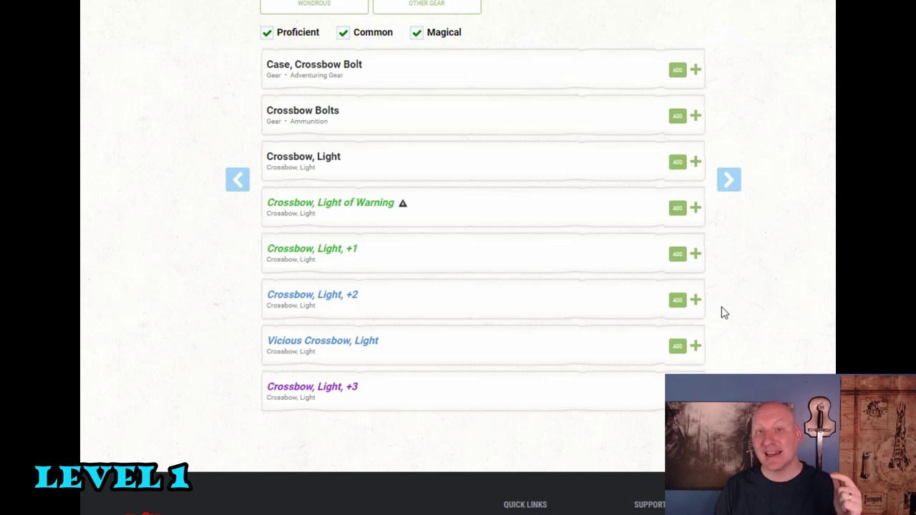
# Add the ordinary Crossbow, Light to the character's equipment.
pyautogui.click(677, 163)
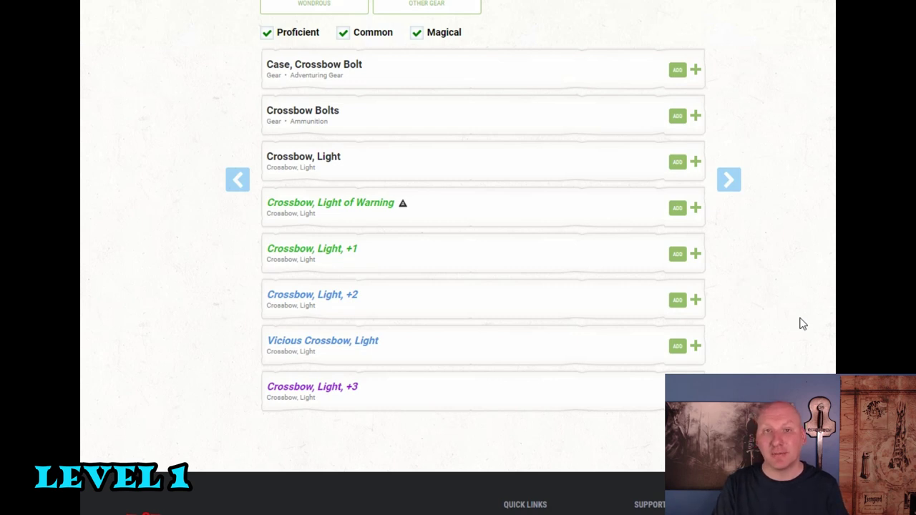
pyautogui.scroll(5, 802, 324)
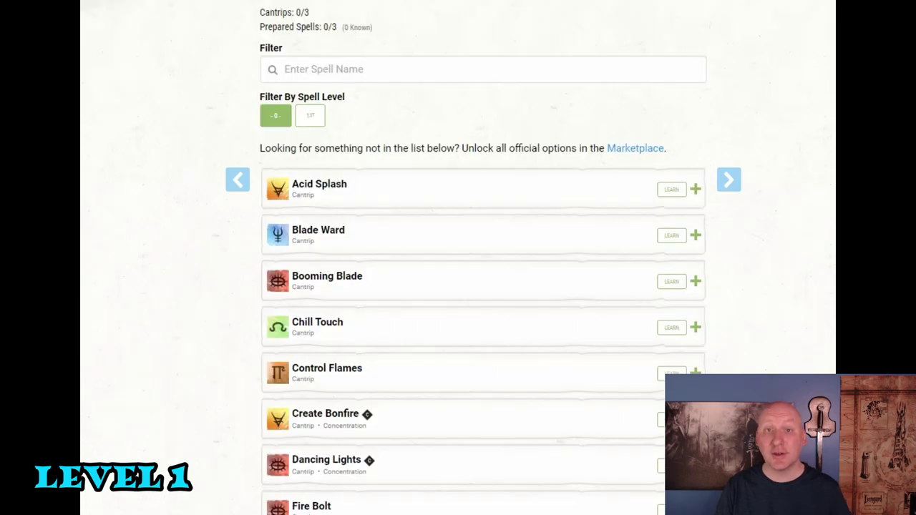
# Learn the Minor Illusion cantrip from the wizard's cantrip list.
pyautogui.scroll(-5, 483, 258)
pyautogui.scroll(-3, 483, 257)
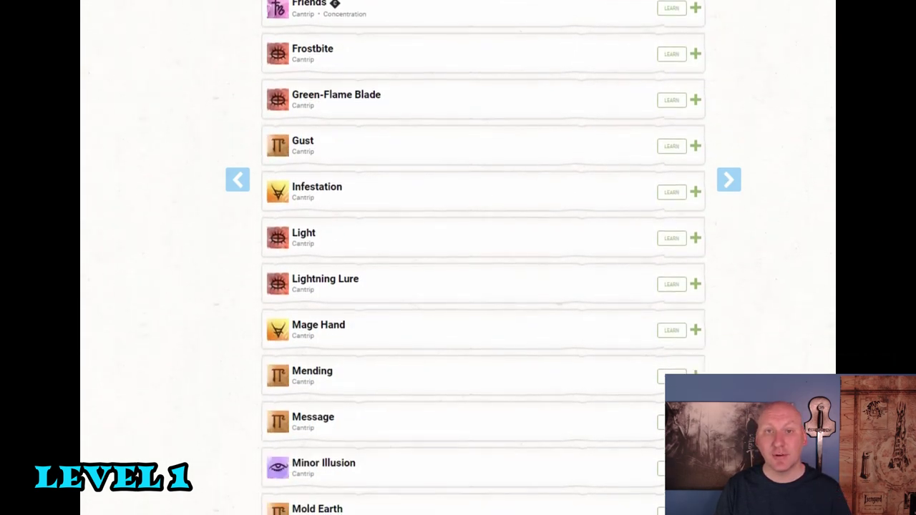
pyautogui.scroll(-3, 719, 278)
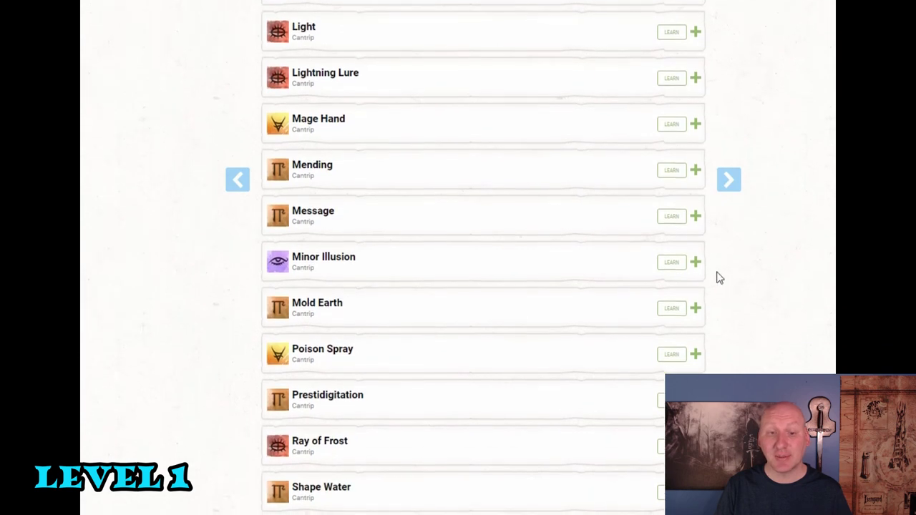
pyautogui.click(672, 262)
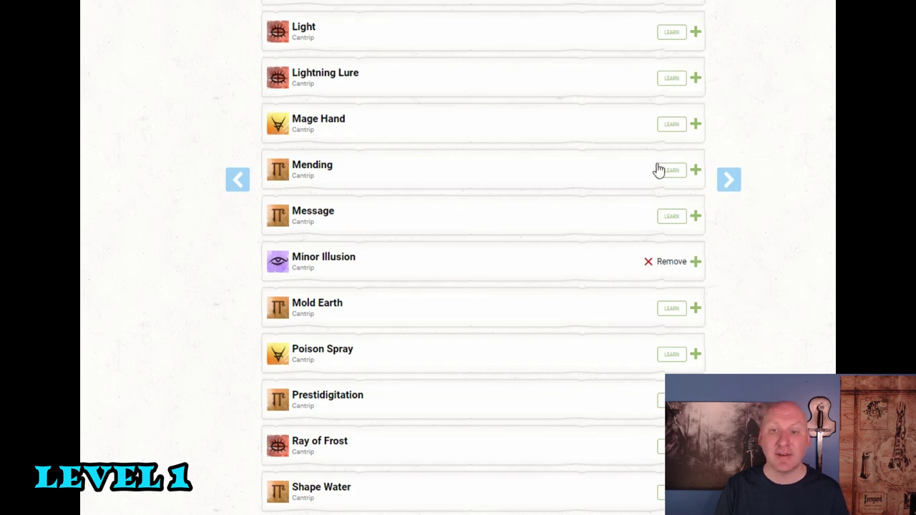
# Learn the Mage Hand and Toll the Dead cantrips for the wizard.
pyautogui.click(664, 124)
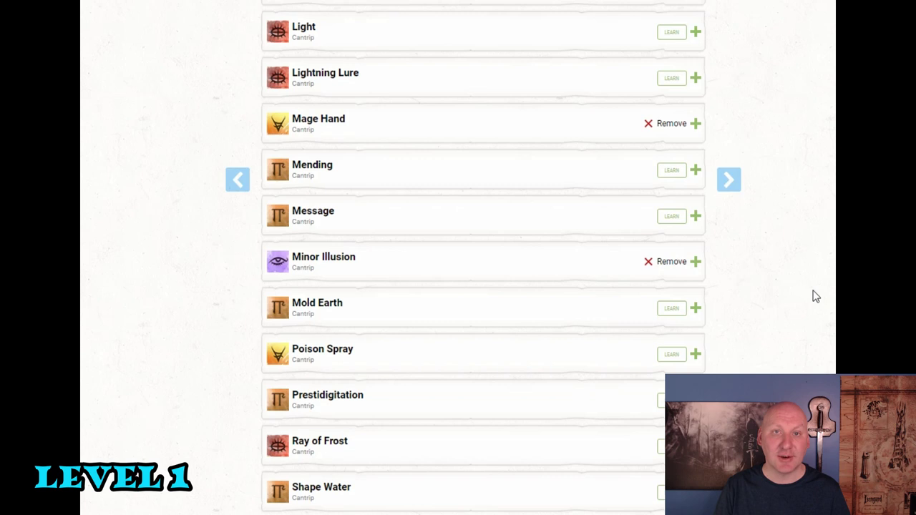
pyautogui.scroll(-5, 816, 296)
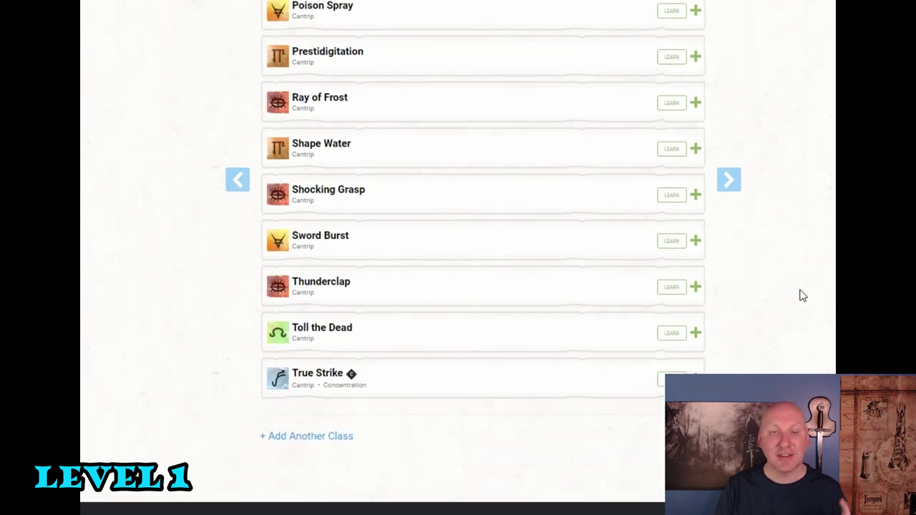
pyautogui.click(672, 332)
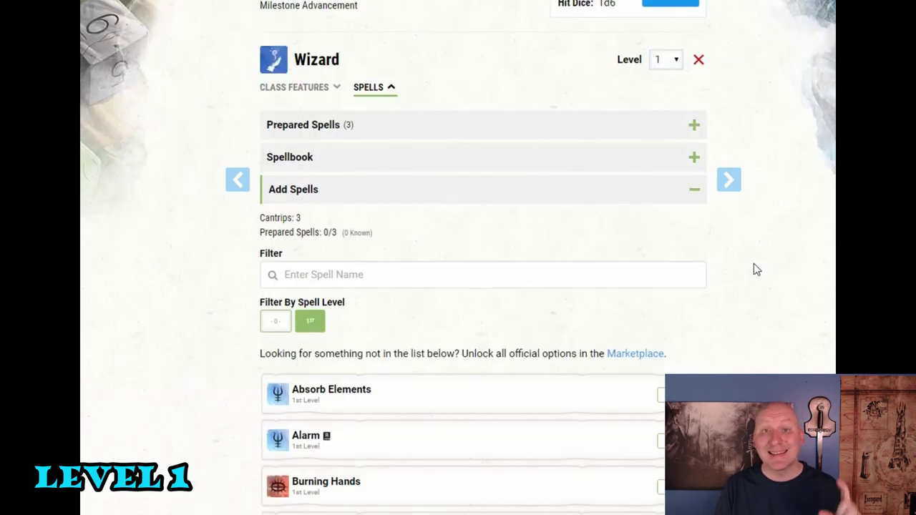
# Learn the 1st-level spells Shield, Mage Armor and Sleep from the wizard's spell list.
pyautogui.scroll(-4, 752, 268)
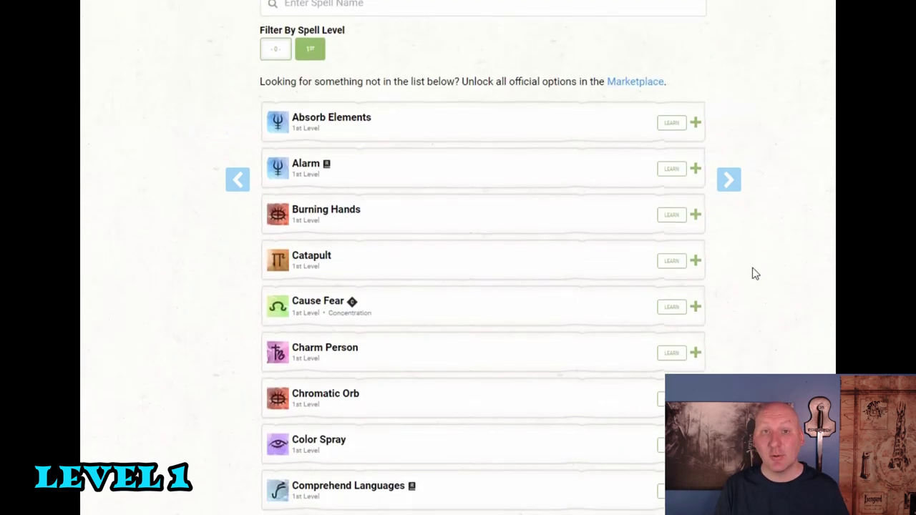
pyautogui.scroll(-6, 755, 274)
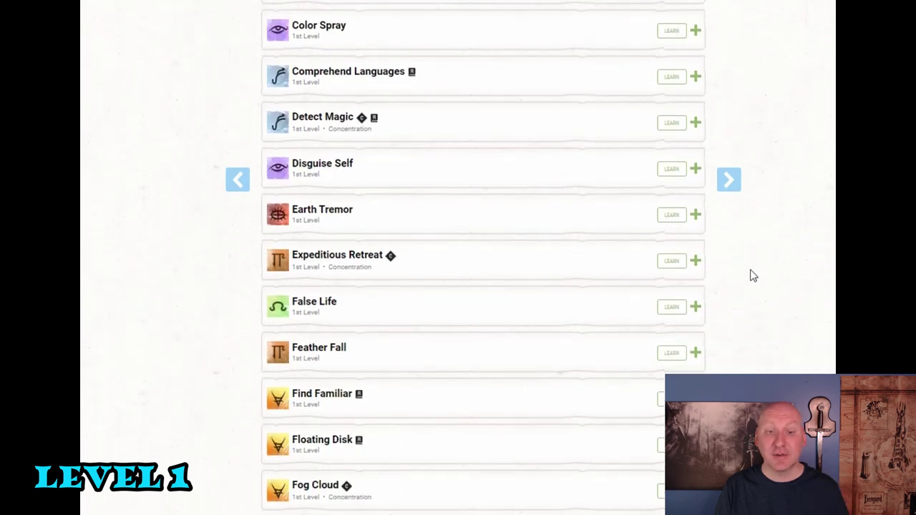
pyautogui.scroll(-6, 753, 275)
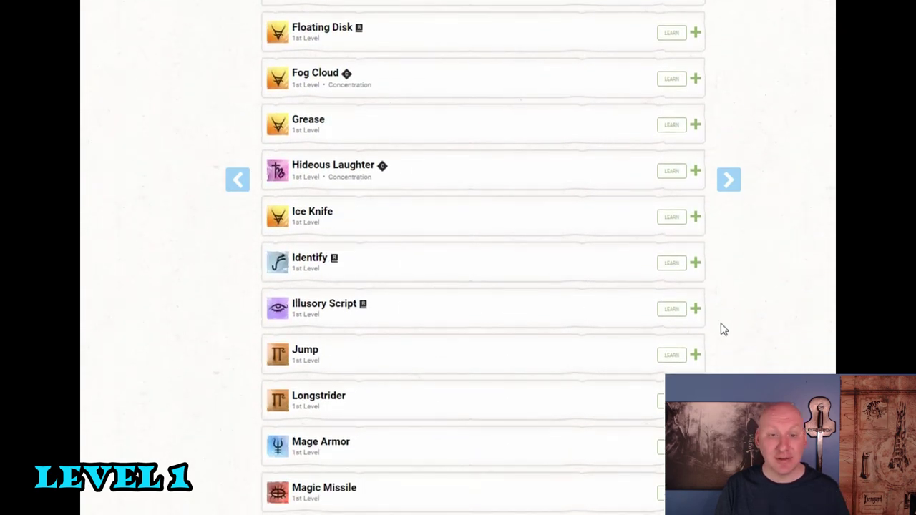
pyautogui.scroll(-3, 750, 341)
pyautogui.click(661, 427)
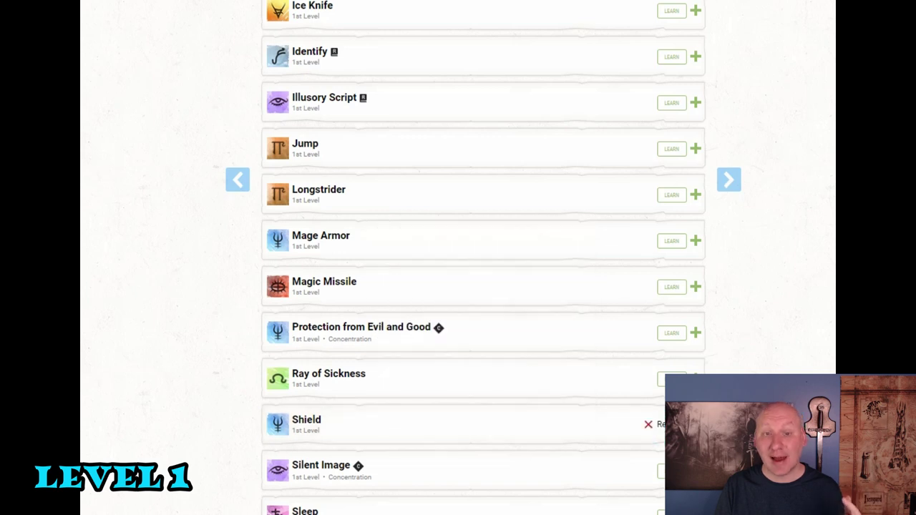
pyautogui.click(671, 245)
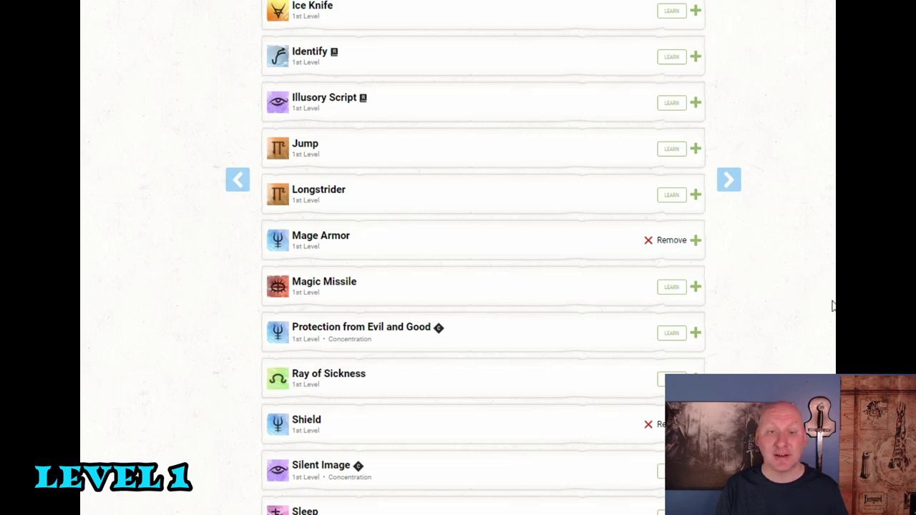
pyautogui.scroll(-5, 829, 306)
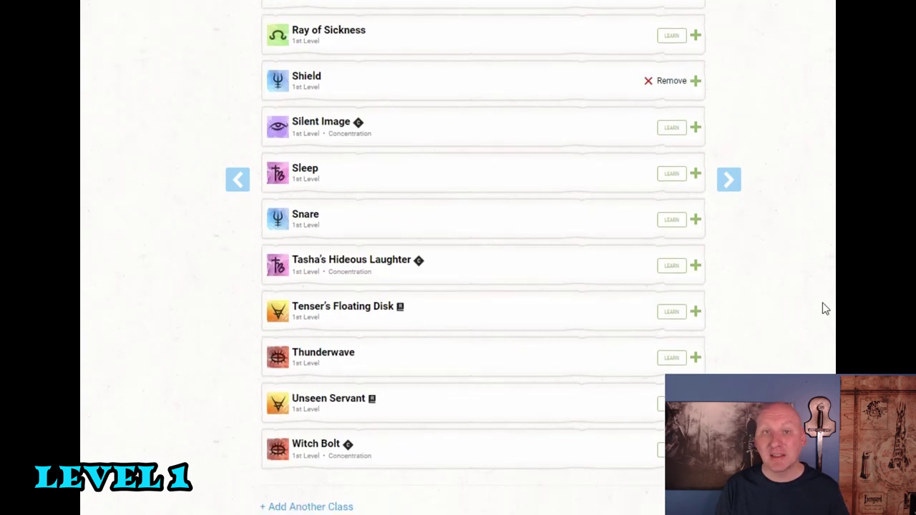
pyautogui.click(670, 174)
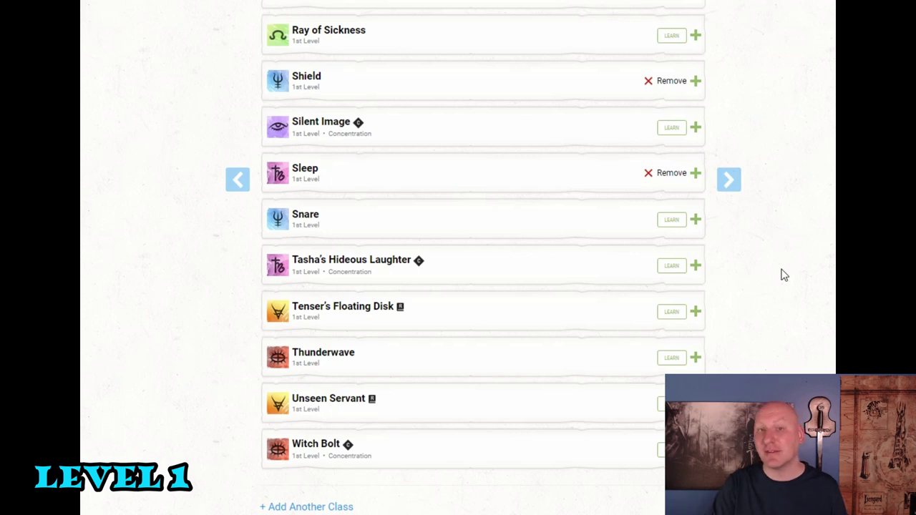
# Learn the 1st-level ritual spells Find Familiar, Detect Magic and Comprehend Languages.
pyautogui.scroll(10, 798, 168)
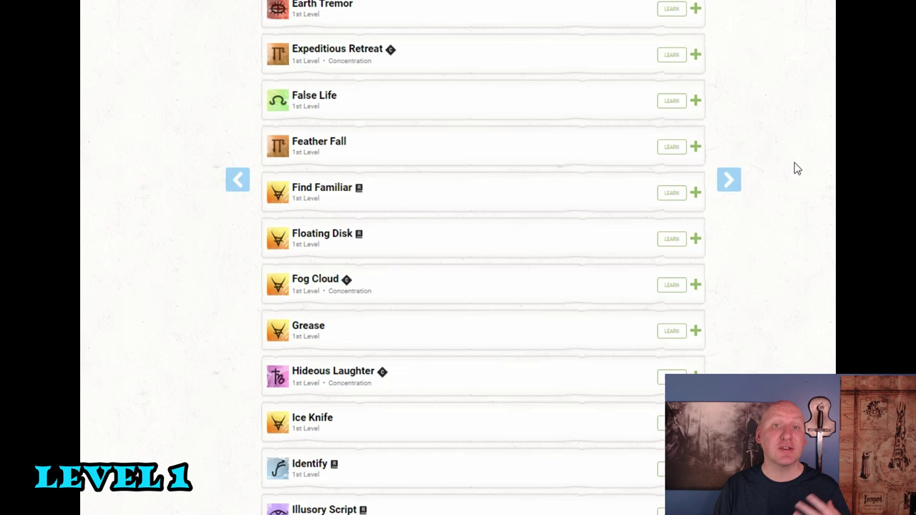
pyautogui.click(673, 198)
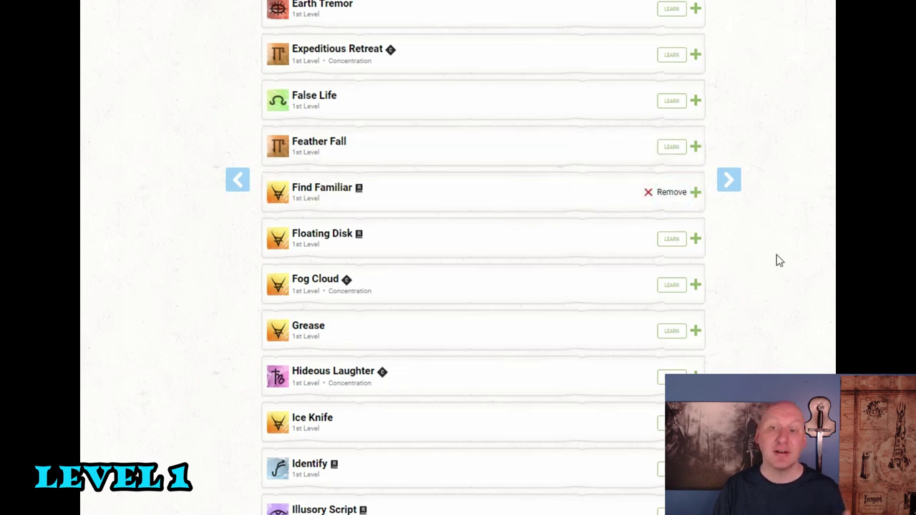
pyautogui.scroll(4, 778, 261)
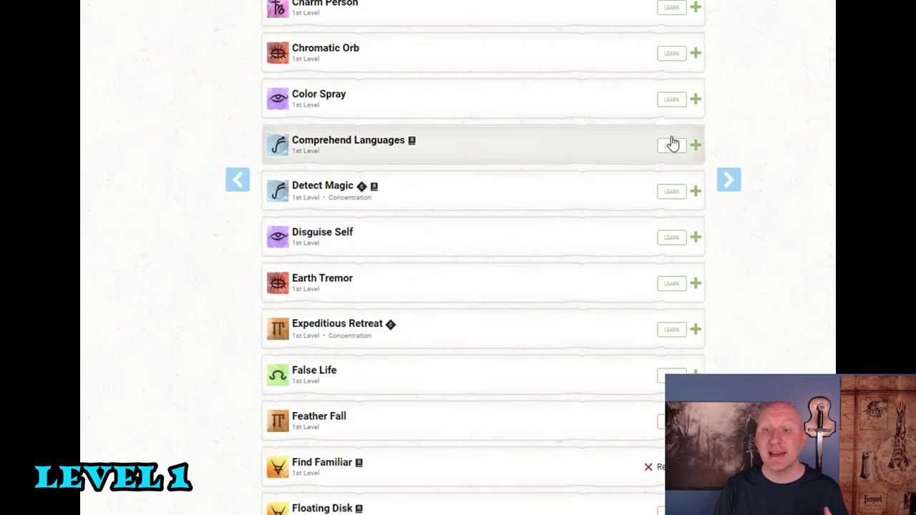
pyautogui.click(672, 198)
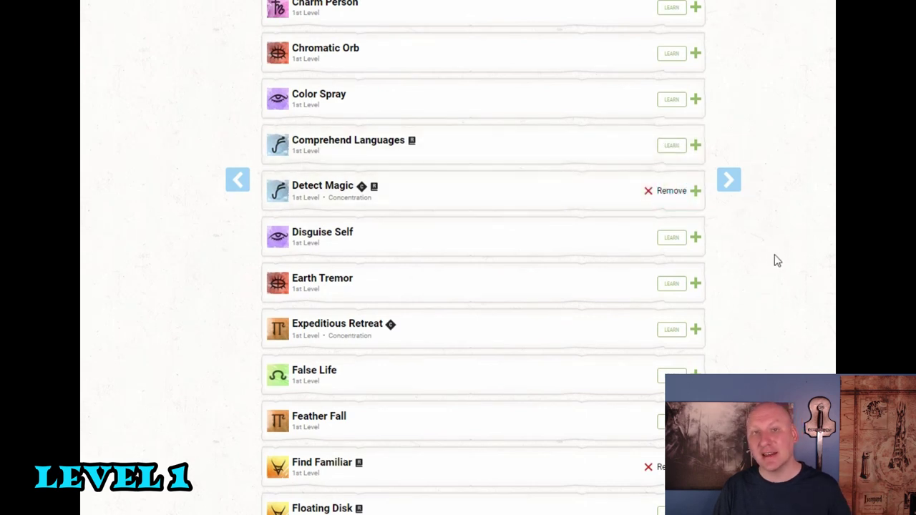
pyautogui.scroll(3, 787, 260)
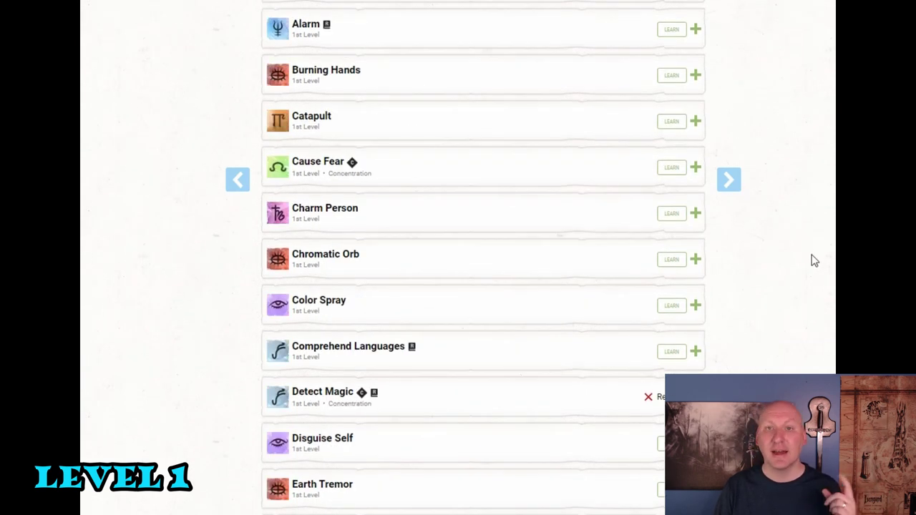
pyautogui.click(673, 351)
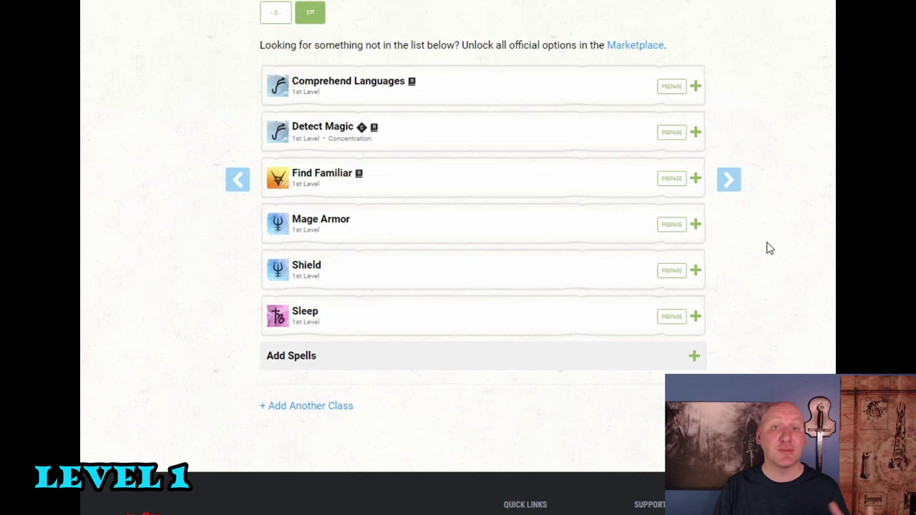
# Prepare Mage Armor, Shield and Sleep from the wizard's spellbook.
pyautogui.click(669, 226)
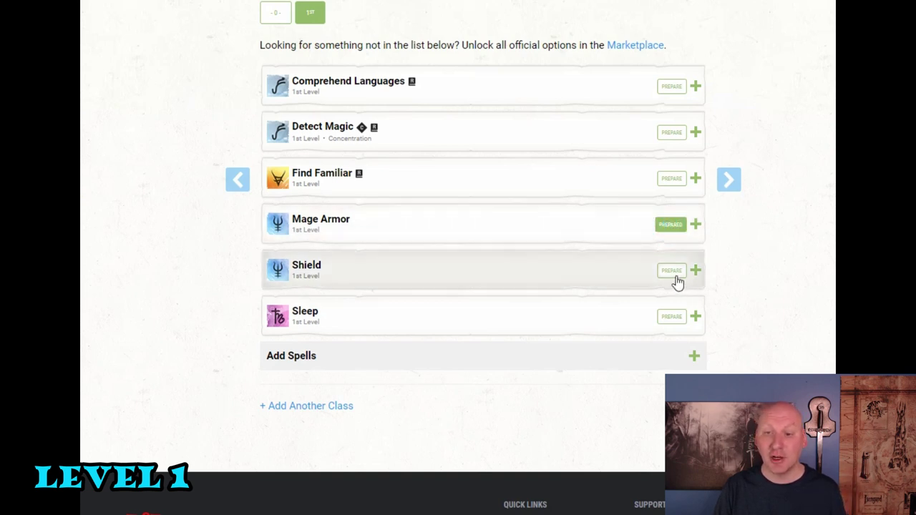
pyautogui.click(672, 273)
pyautogui.click(673, 317)
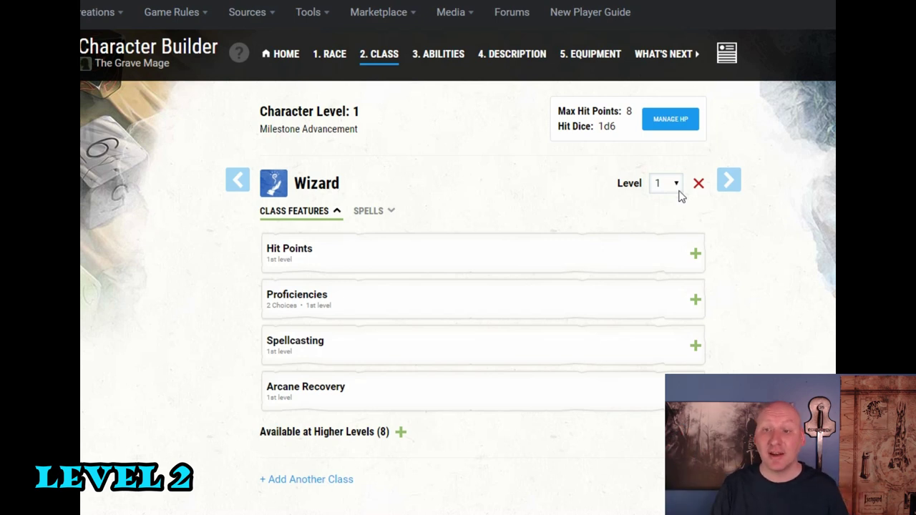
# Raise the wizard to level 2 with the School of Necromancy tradition and open the Grim Harvest feature.
pyautogui.click(676, 187)
pyautogui.click(659, 214)
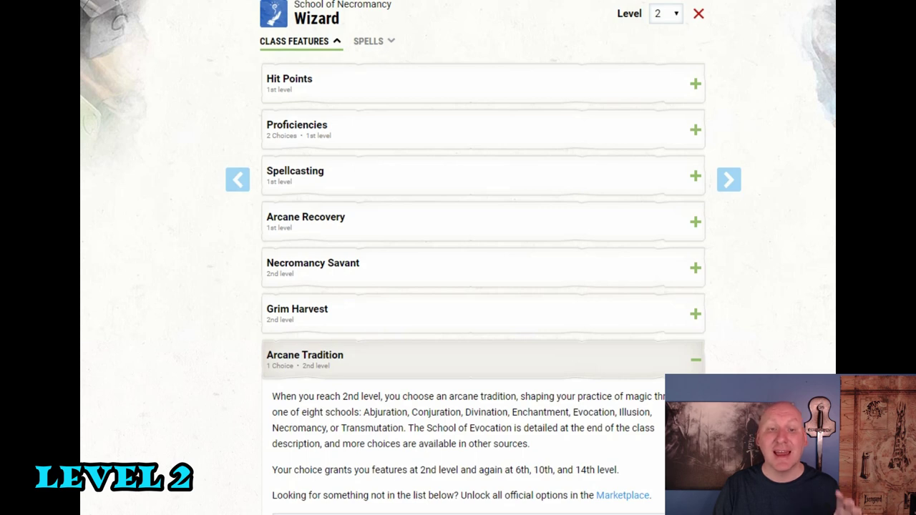
pyautogui.click(695, 315)
pyautogui.scroll(-3, 588, 367)
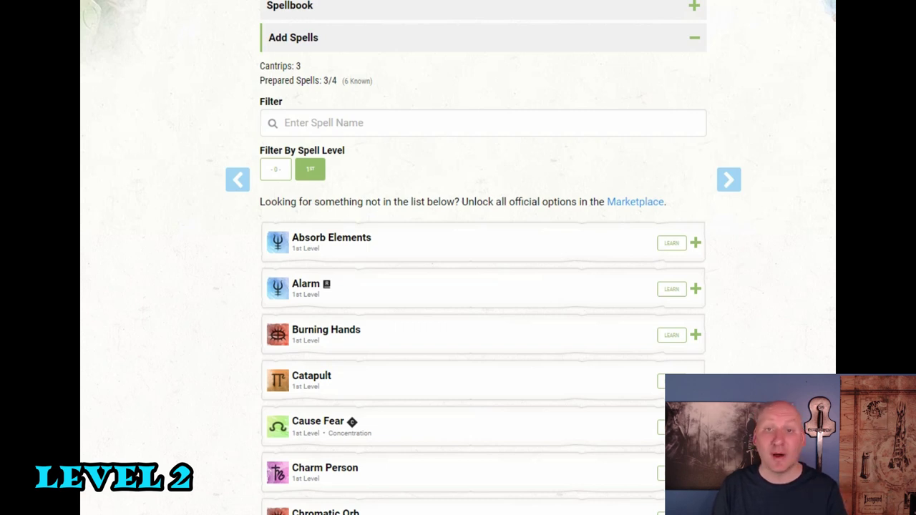
# Learn the 1st-level spells Absorb Elements and Tenser's Floating Disk for the level 2 wizard.
pyautogui.click(671, 244)
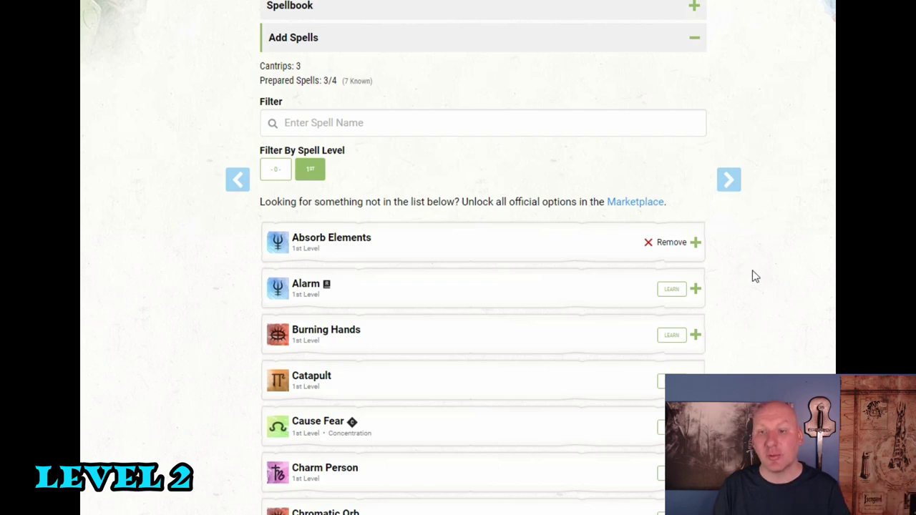
pyautogui.scroll(-15, 755, 277)
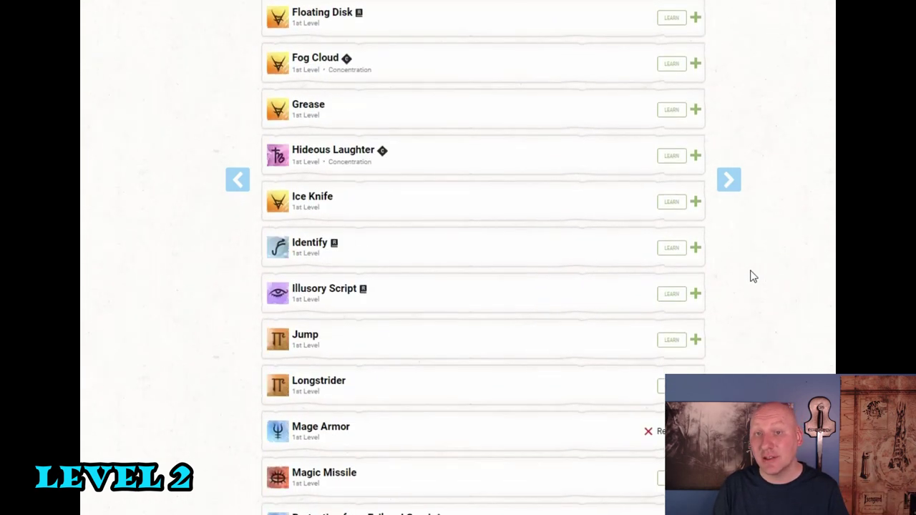
pyautogui.scroll(-3, 753, 277)
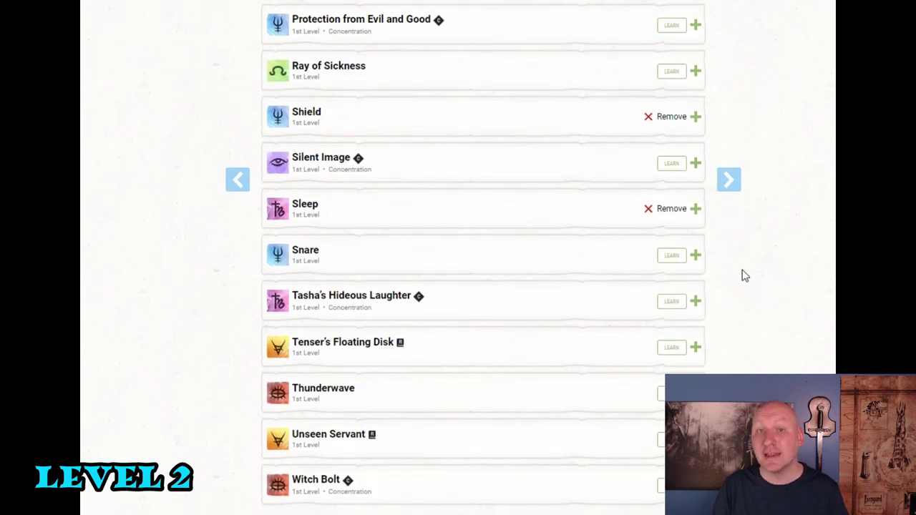
pyautogui.click(668, 349)
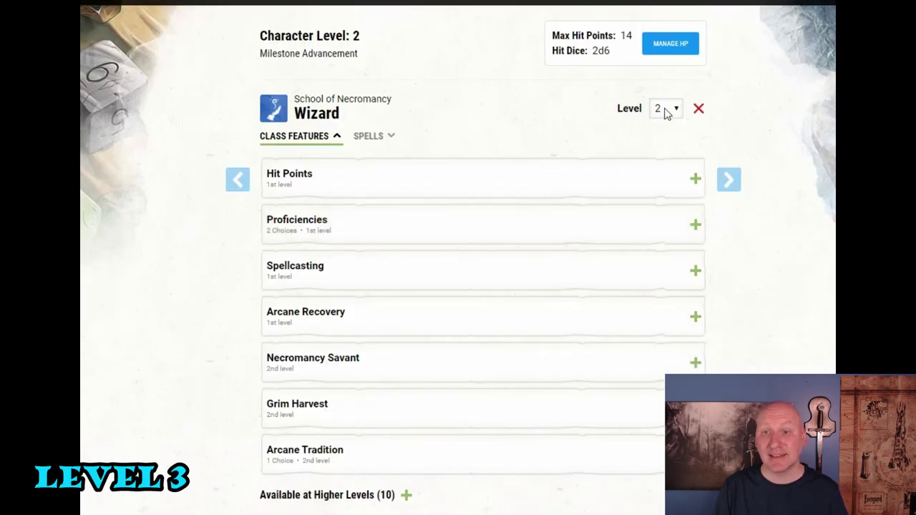
# Raise the wizard to level 3 and learn the 2nd-level spells Web and Misty Step.
pyautogui.click(666, 111)
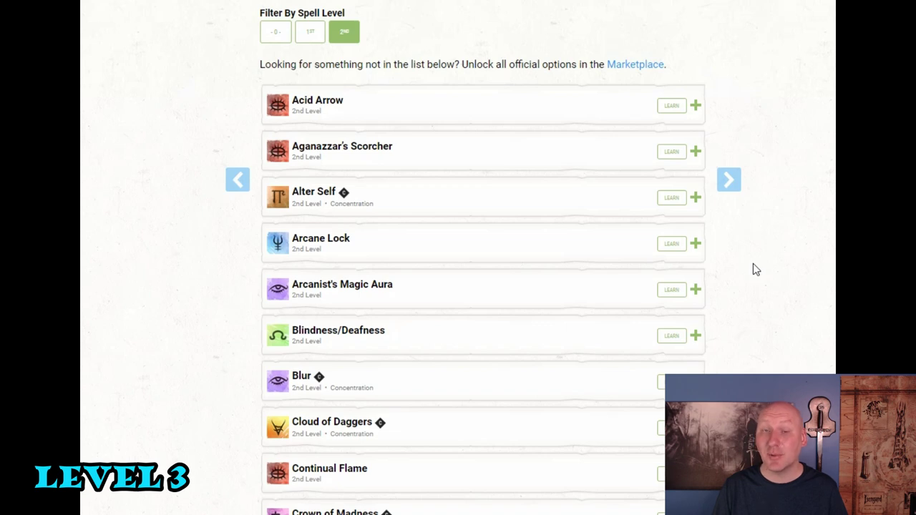
pyautogui.scroll(-20, 749, 267)
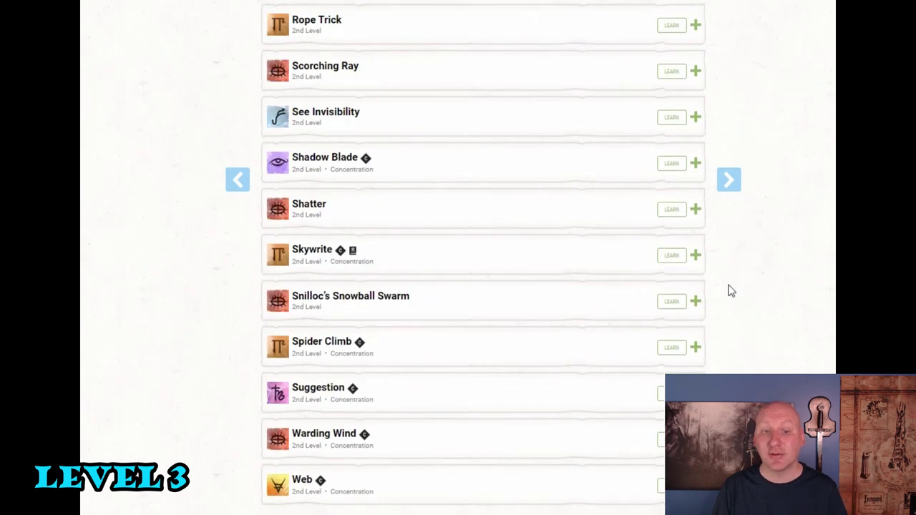
pyautogui.click(671, 485)
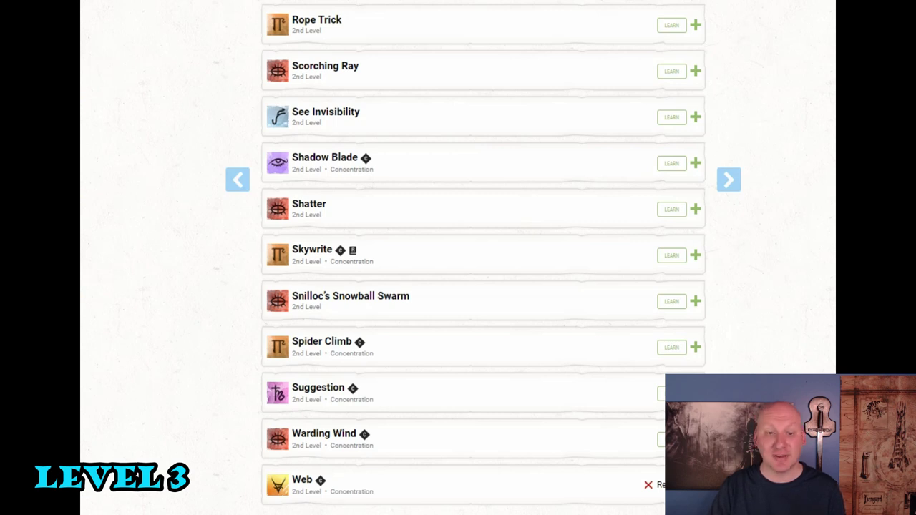
pyautogui.scroll(6, 715, 303)
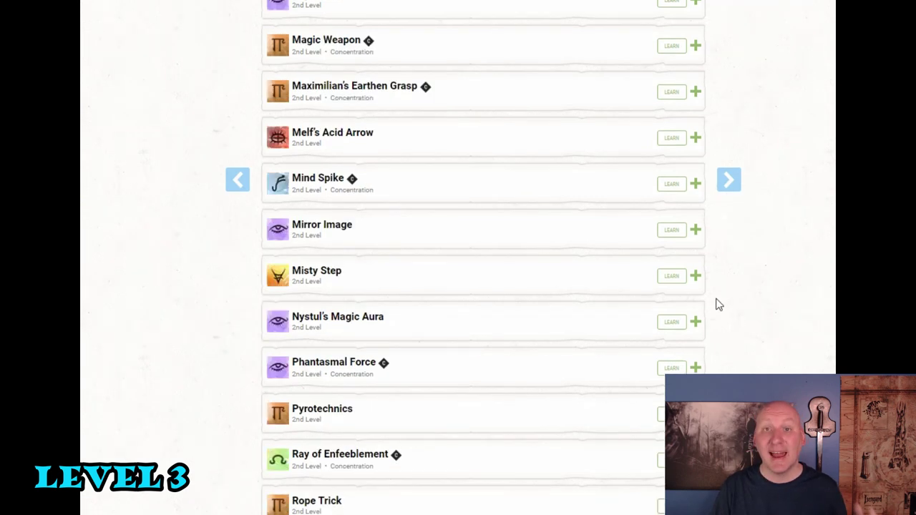
pyautogui.click(670, 278)
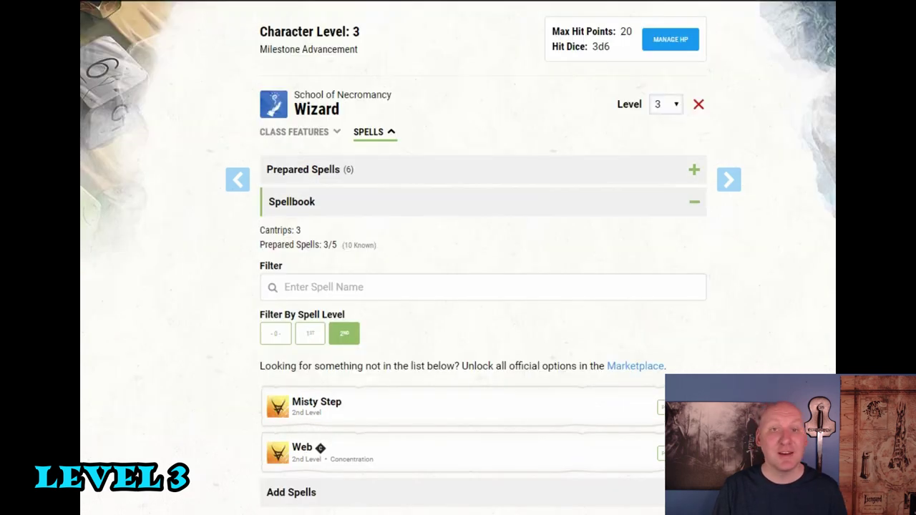
# Prepare the 2nd-level spells Misty Step and Web from the wizard's spellbook.
pyautogui.click(660, 406)
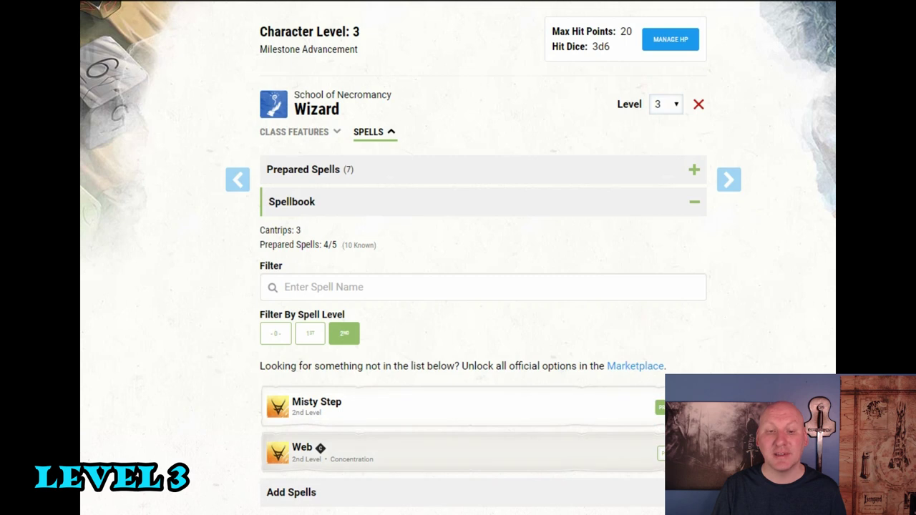
pyautogui.click(659, 453)
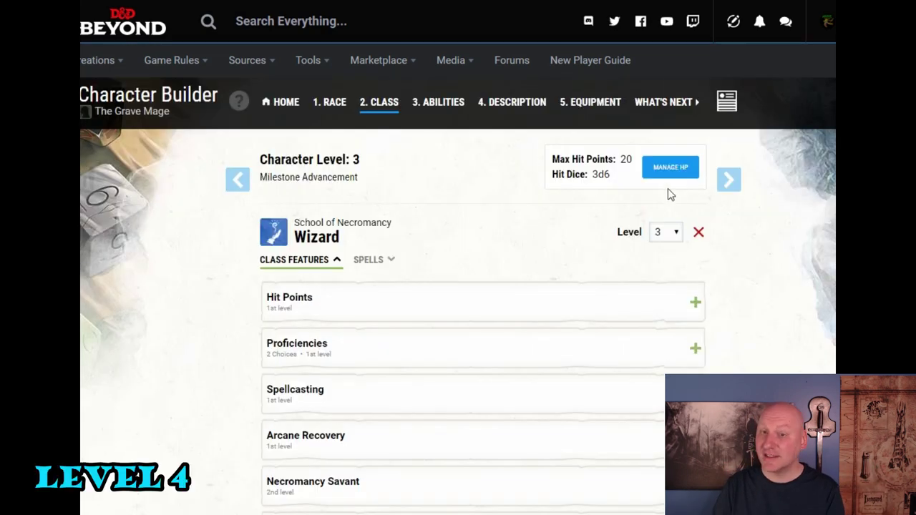
# Raise the wizard to level 4 and open the options for the 4th-level Ability Score Improvement.
pyautogui.click(676, 232)
pyautogui.click(658, 291)
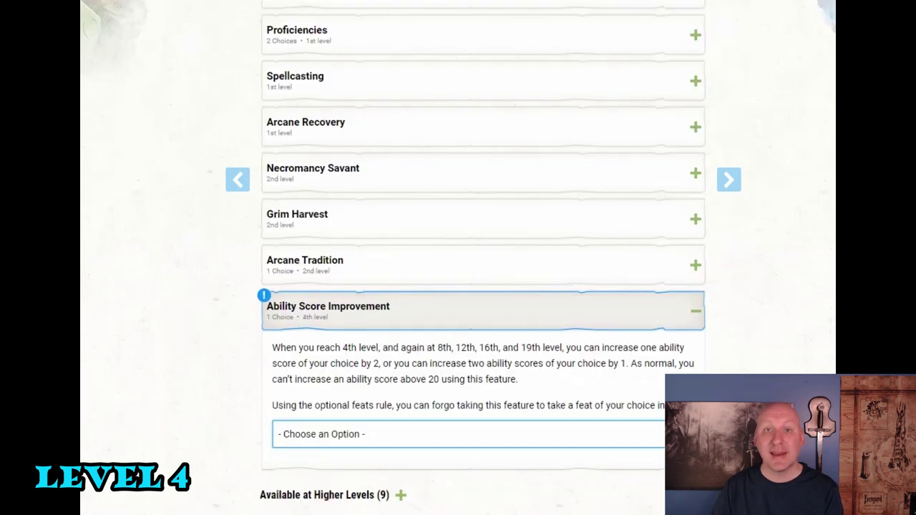
pyautogui.click(562, 433)
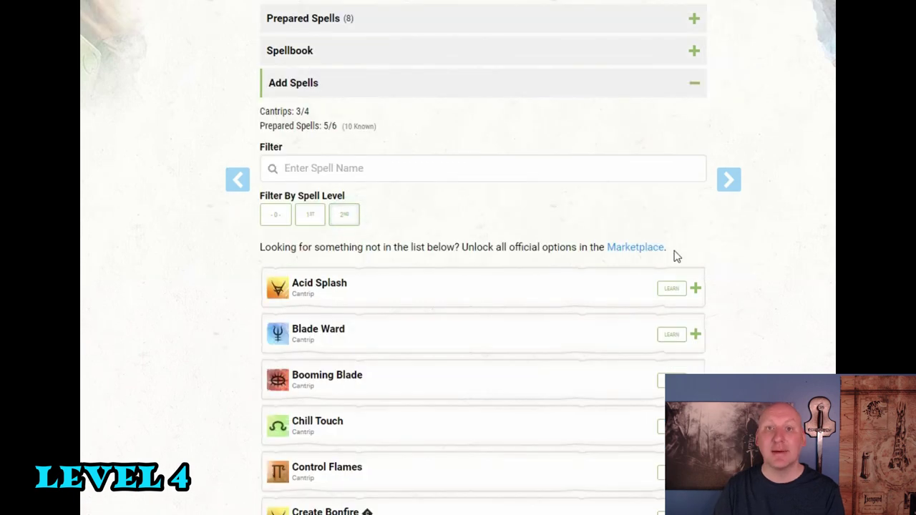
# Learn Ray of Frost as the level 4 wizard's additional cantrip.
pyautogui.click(276, 215)
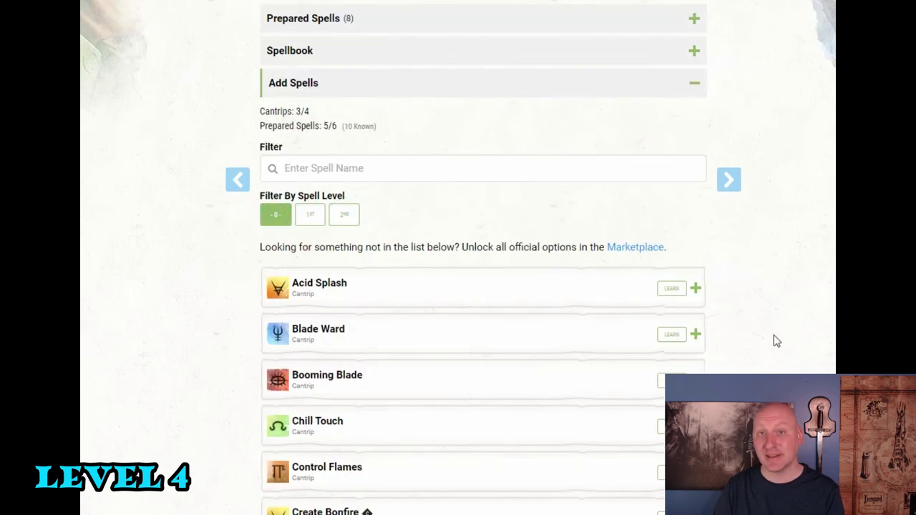
pyautogui.scroll(-8, 773, 337)
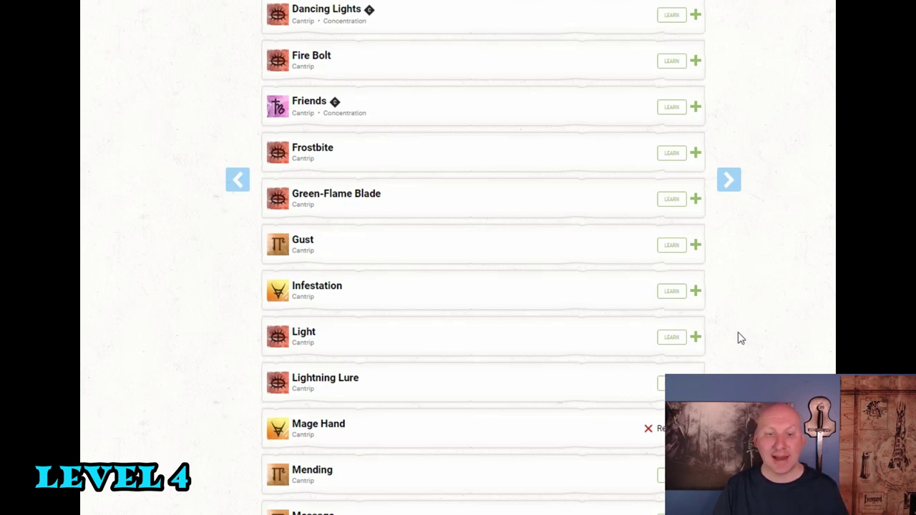
pyautogui.scroll(-3, 739, 338)
pyautogui.scroll(-2, 738, 338)
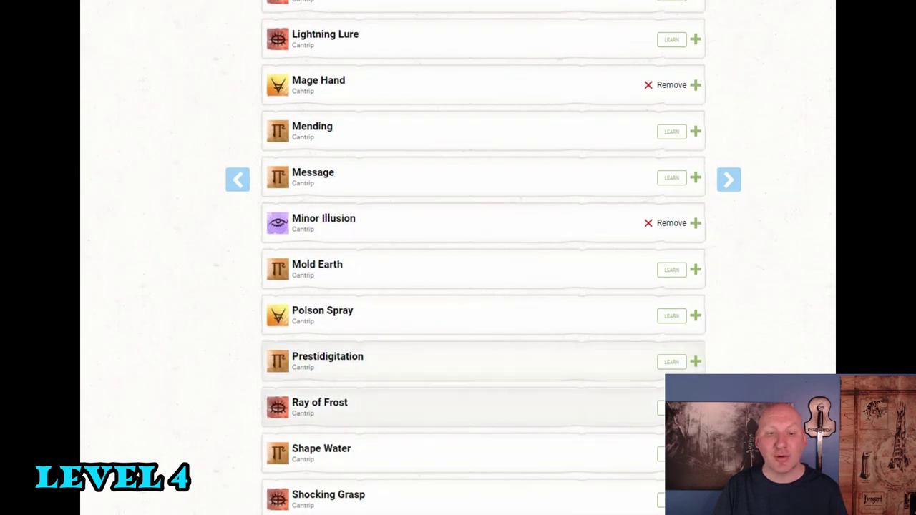
pyautogui.click(672, 408)
pyautogui.scroll(-1, 672, 408)
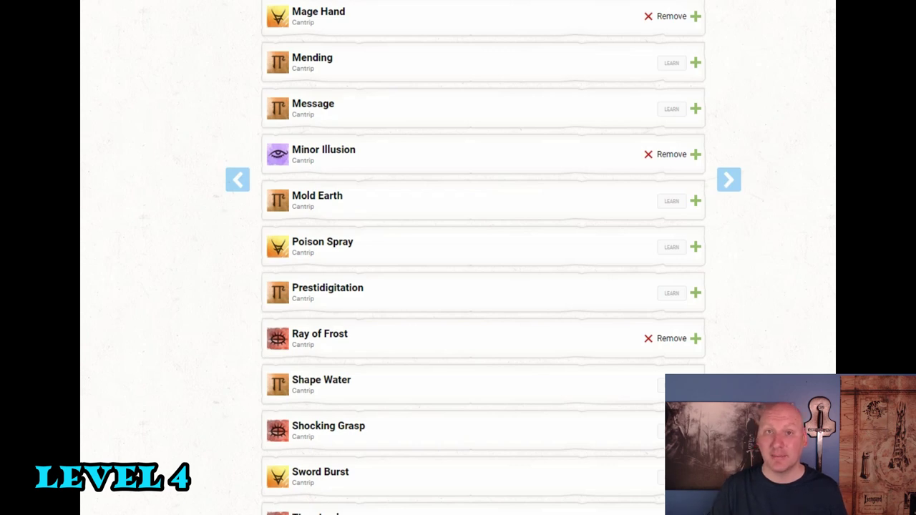
# Learn the 2nd-level spells Mirror Image and Pyrotechnics for the level 4 wizard and read the Pyrotechnics description.
pyautogui.scroll(-15, 818, 297)
pyautogui.scroll(-13, 816, 298)
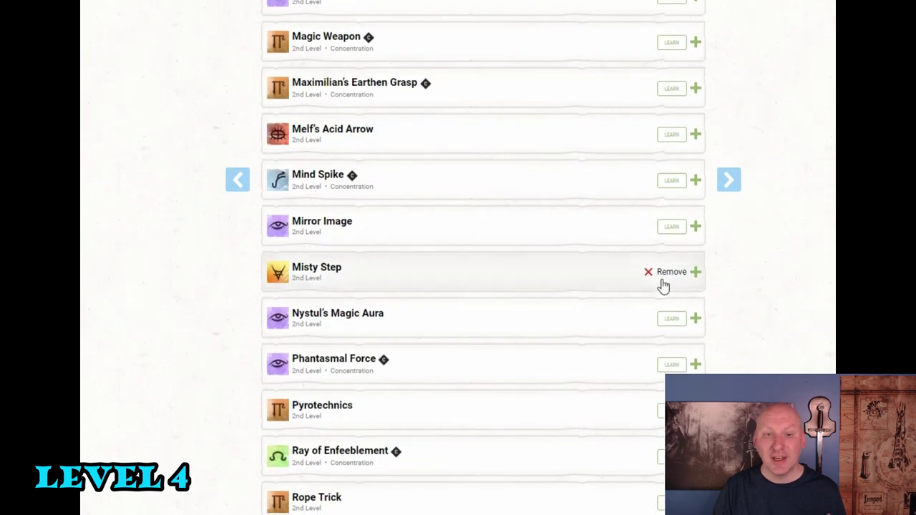
pyautogui.click(671, 227)
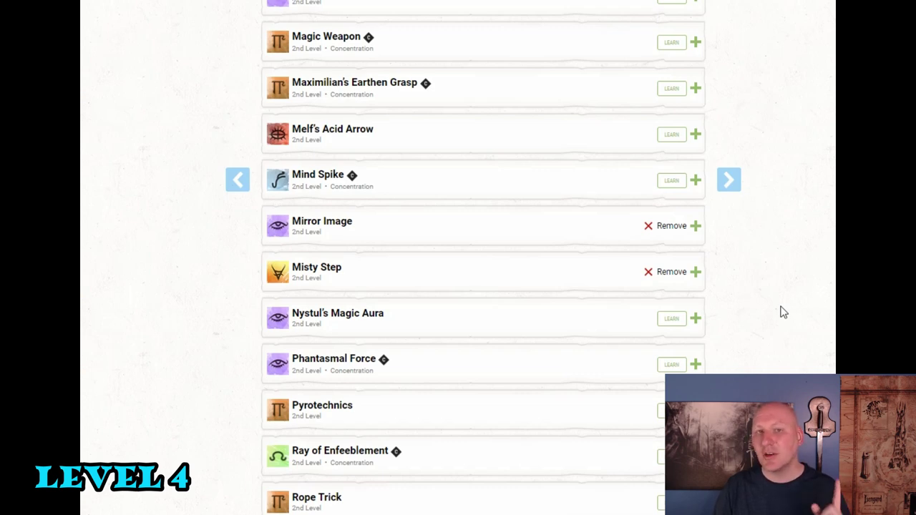
pyautogui.scroll(-7, 783, 314)
pyautogui.scroll(3, 782, 312)
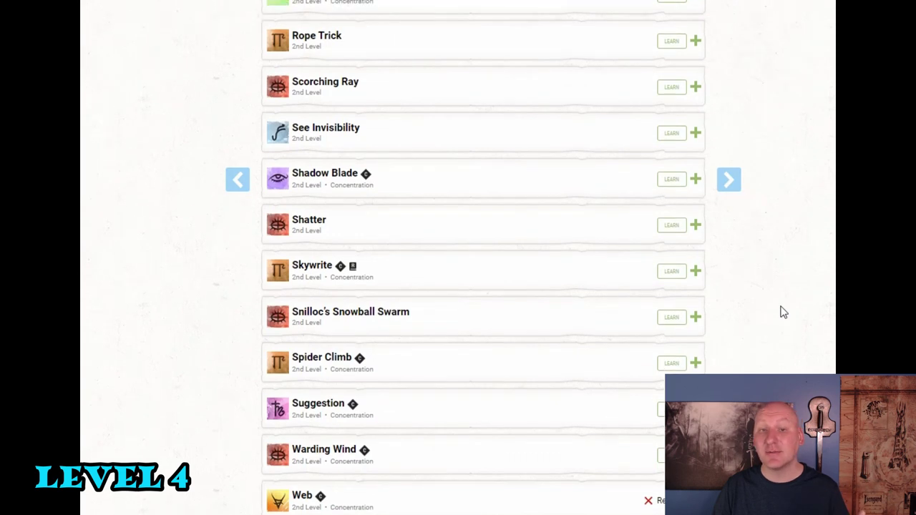
pyautogui.click(656, 143)
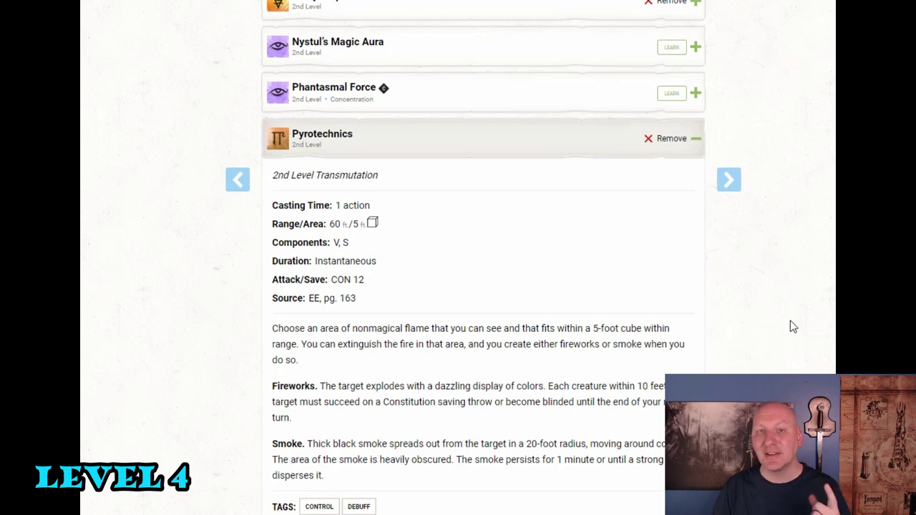
pyautogui.scroll(-2, 785, 326)
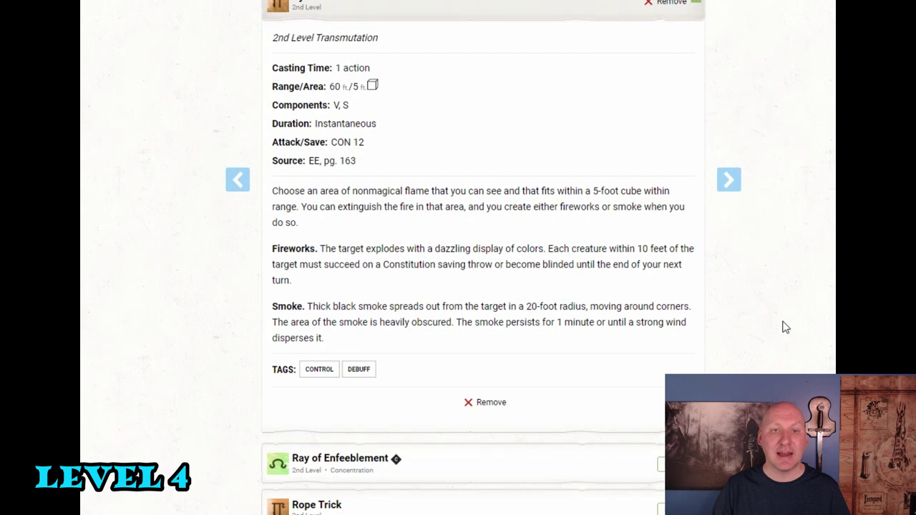
pyautogui.scroll(1, 785, 327)
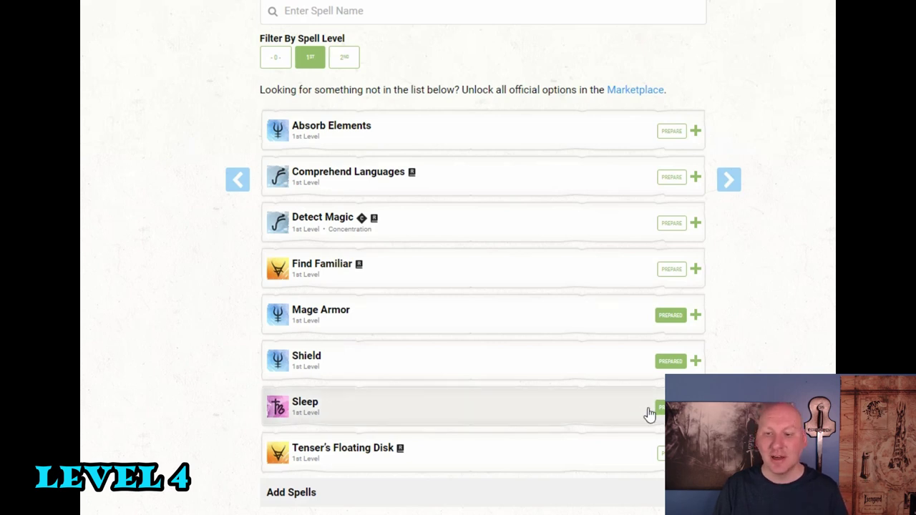
# In the wizard's spellbook, unprepare Sleep and prepare the 2nd-level spells Pyrotechnics and Mirror Image.
pyautogui.scroll(3, 385, 237)
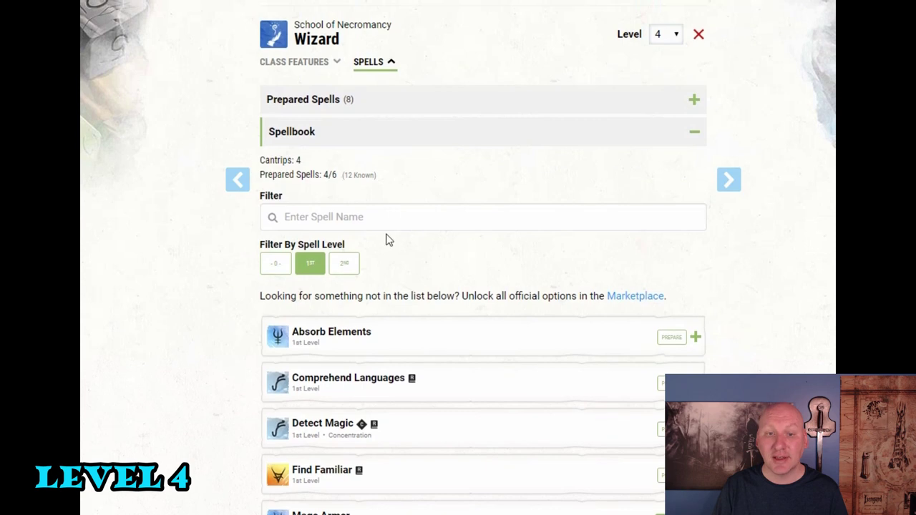
pyautogui.click(342, 264)
pyautogui.click(310, 263)
pyautogui.scroll(-1, 761, 350)
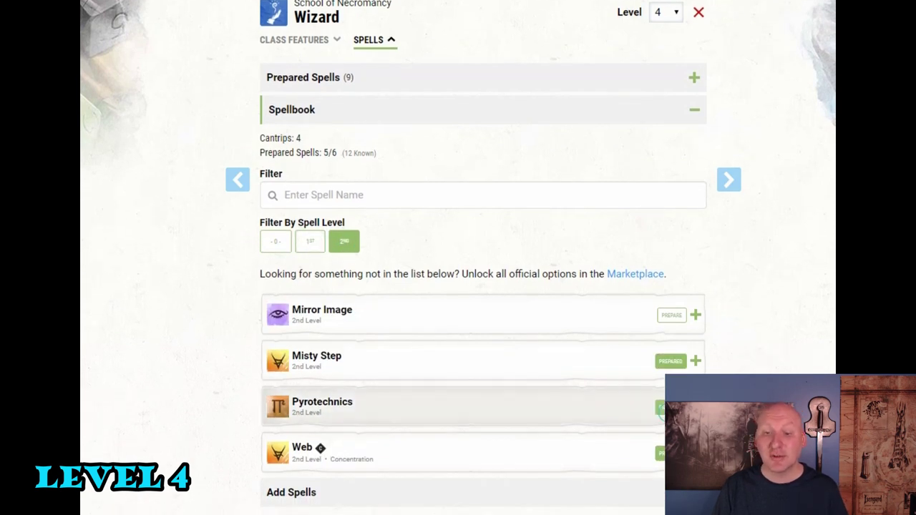
pyautogui.click(671, 317)
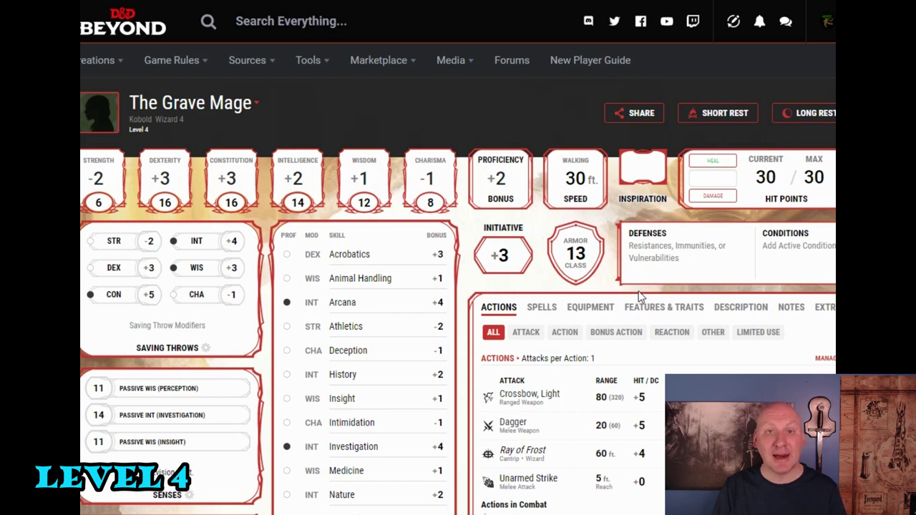
# Open the character sheet of The Grave Mage and review the level 4 statistics and actions.
pyautogui.scroll(-2, 633, 292)
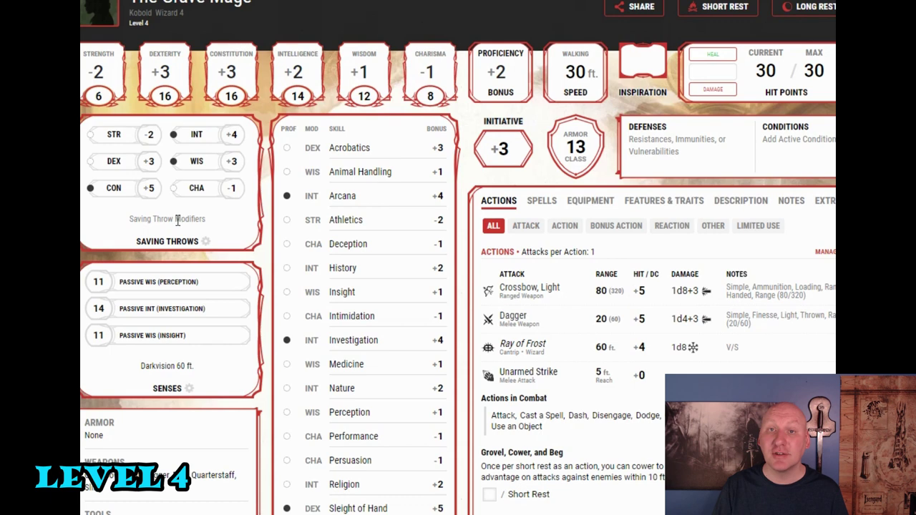